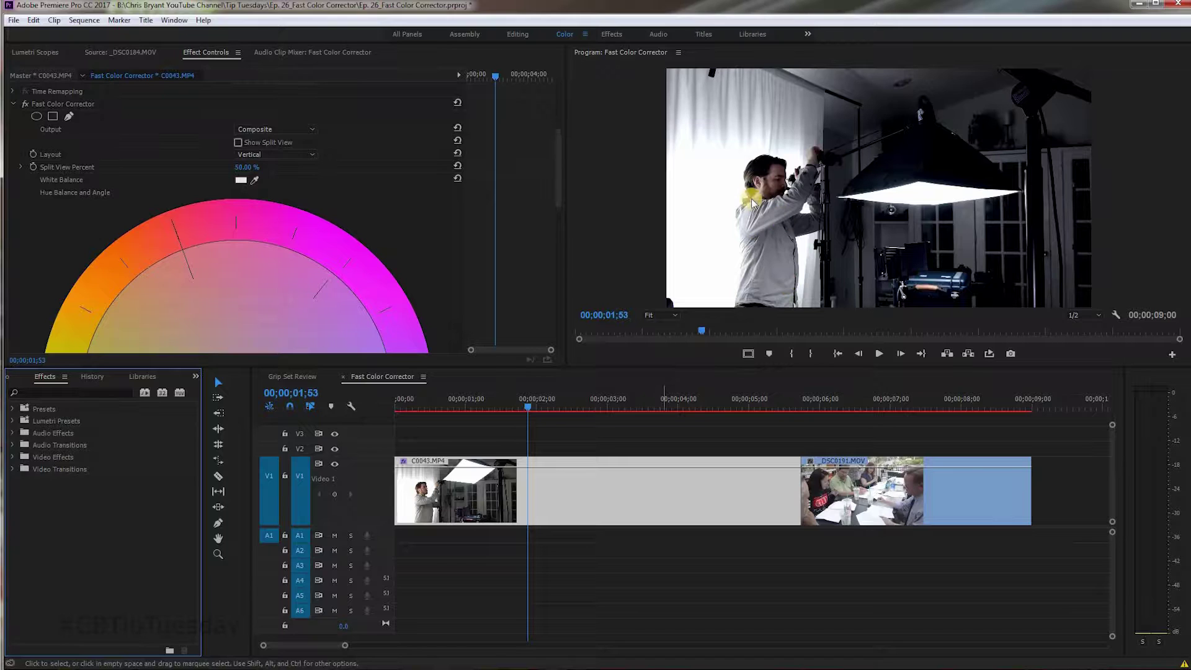
# Step: Remove the existing Fast Color Corrector effect from the C0043.MP4 clip
pyautogui.click(24, 104)
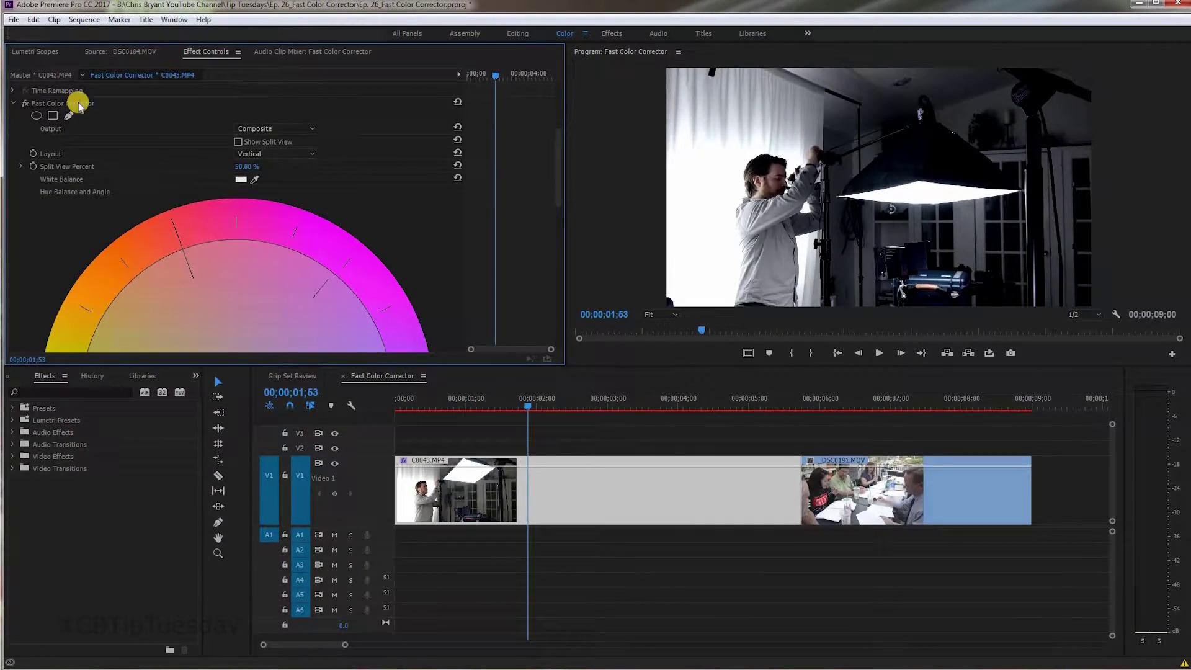
pyautogui.click(76, 104)
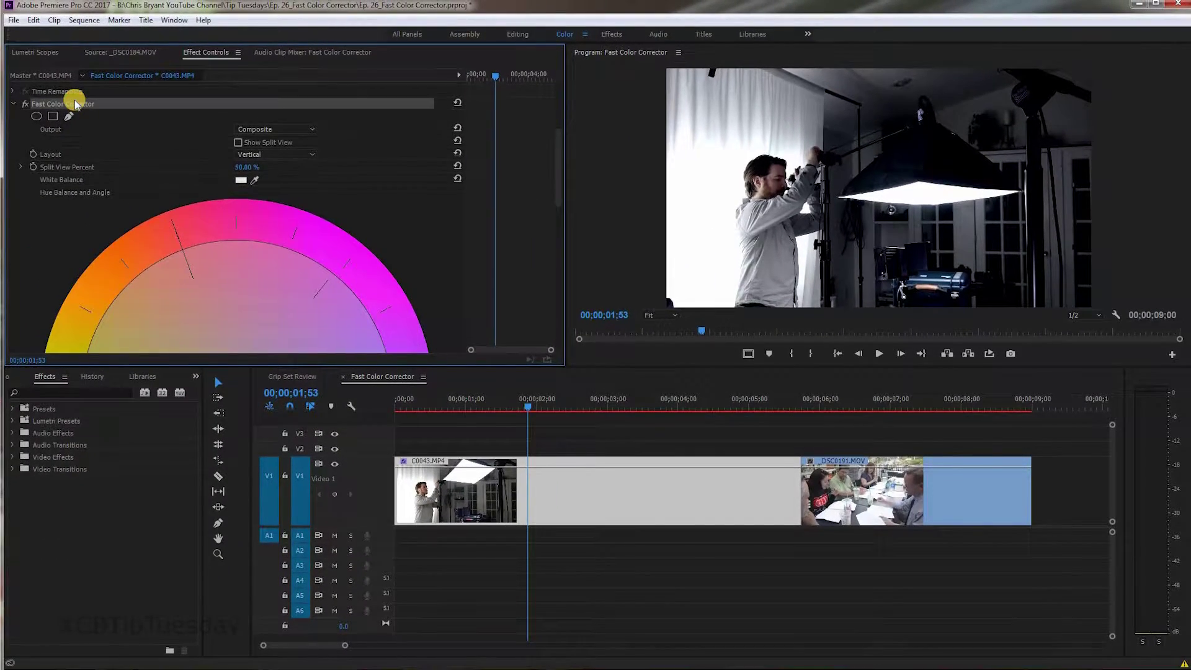
pyautogui.press('Delete')
# Step: Search the effects for "fast" and apply Fast Color Corrector to the C0043.MP4 clip
pyautogui.click(66, 391)
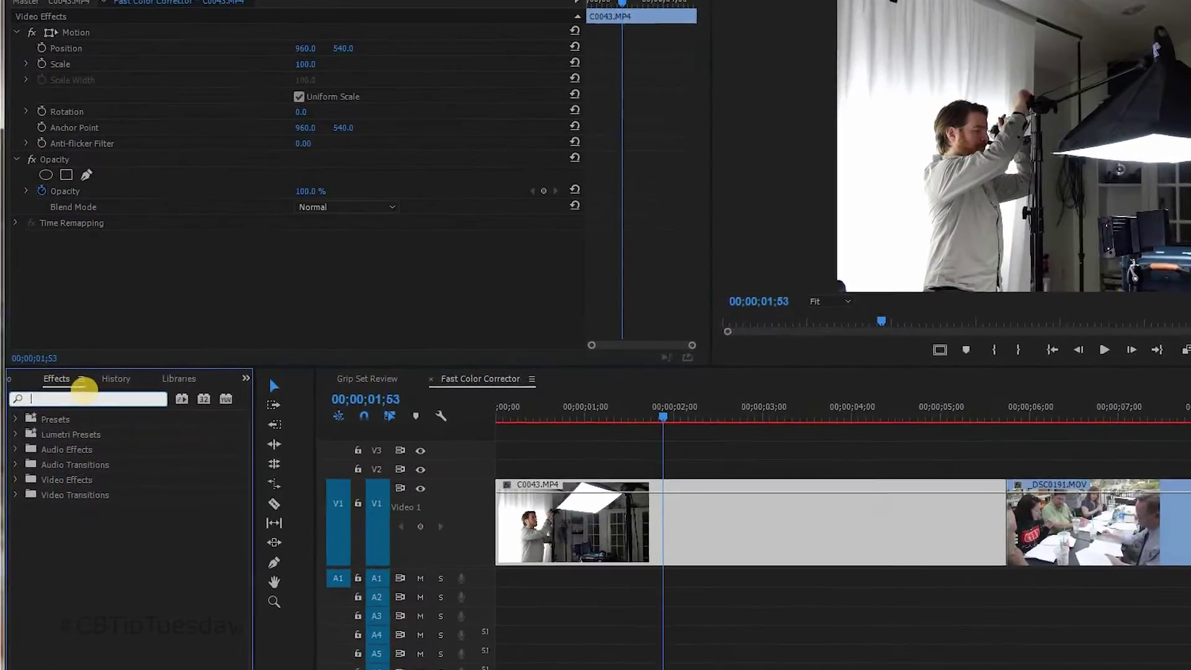
pyautogui.write('fast')
pyautogui.moveTo(84, 601); pyautogui.dragTo(668, 545)
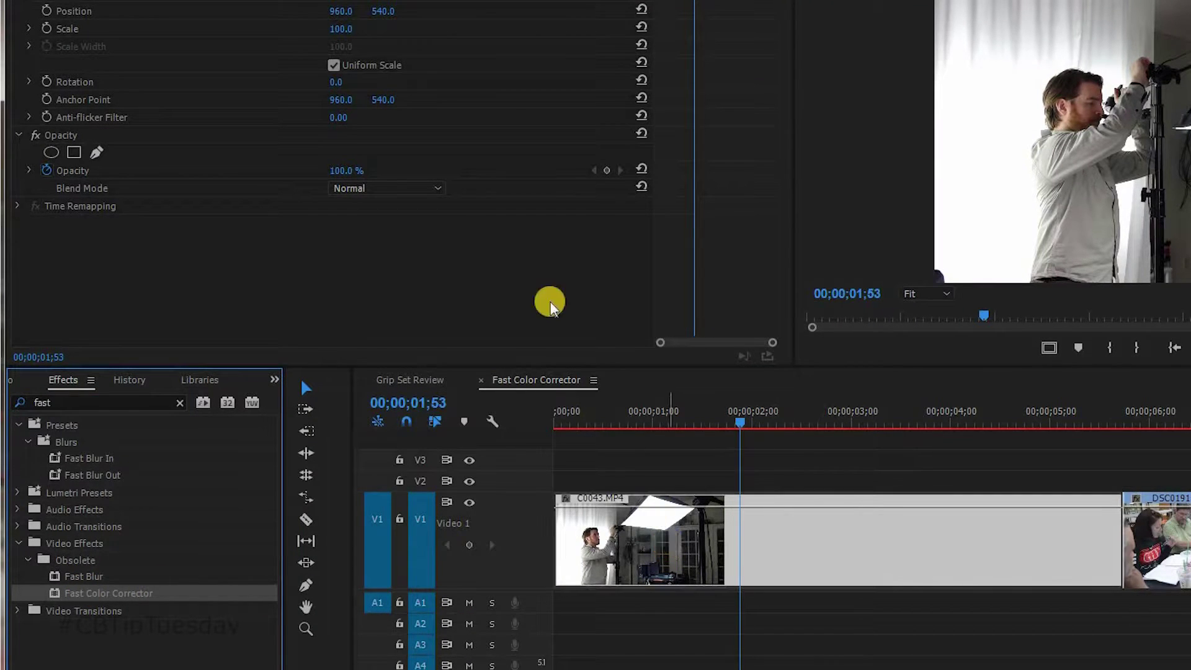
# Step: Enable the split view in Fast Color Corrector and set its layout to Vertical
pyautogui.scroll(-5, 236, 121)
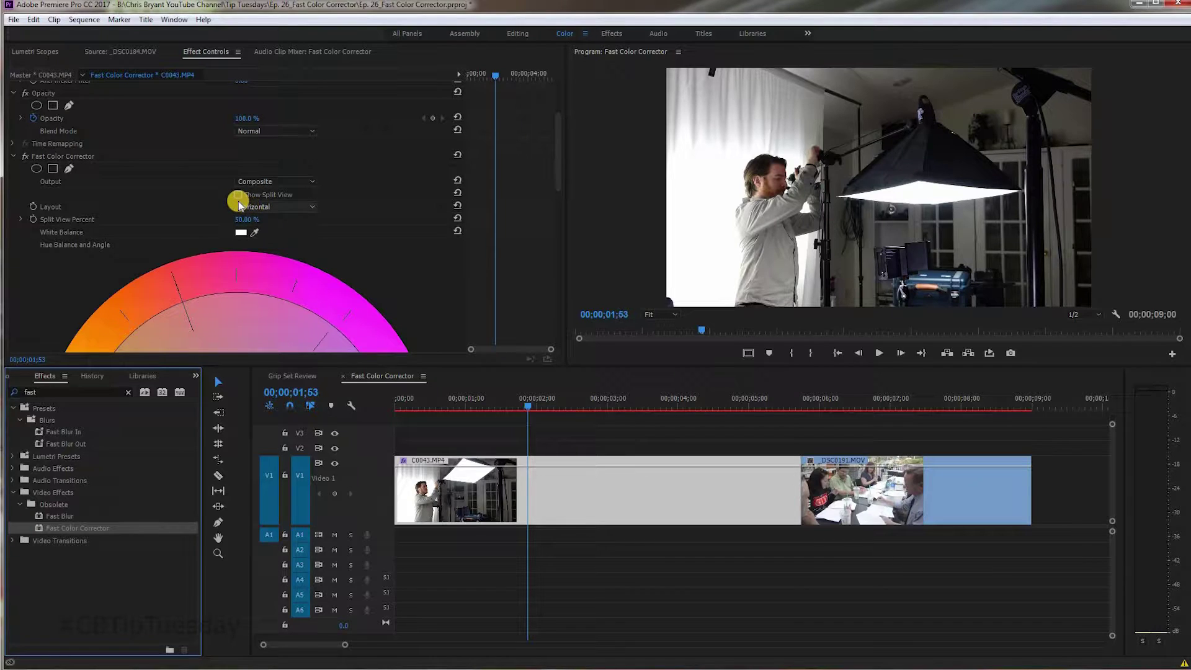
pyautogui.click(297, 205)
pyautogui.click(299, 207)
pyautogui.press('Down')
pyautogui.press('Return')
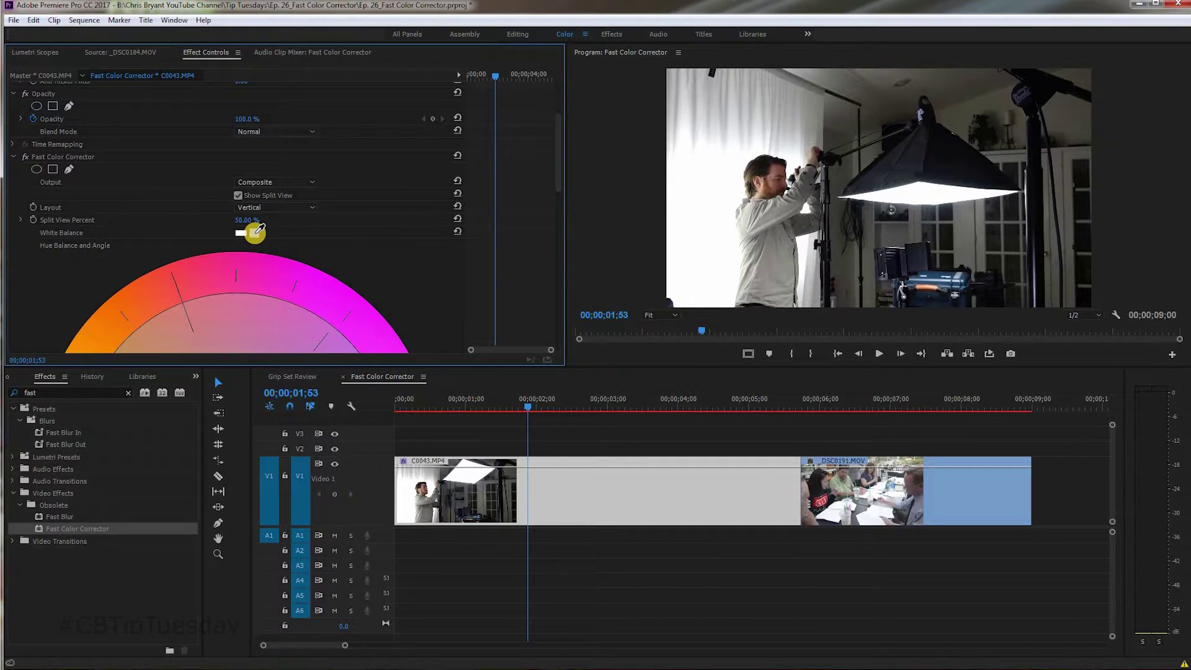
# Step: Sample the white curtain for white balance and shift the colour balance toward blue, with magnitude about 17.66, gain 29.87 and angle 49.5°
pyautogui.moveTo(257, 231); pyautogui.dragTo(785, 140)
pyautogui.scroll(-5, 342, 254)
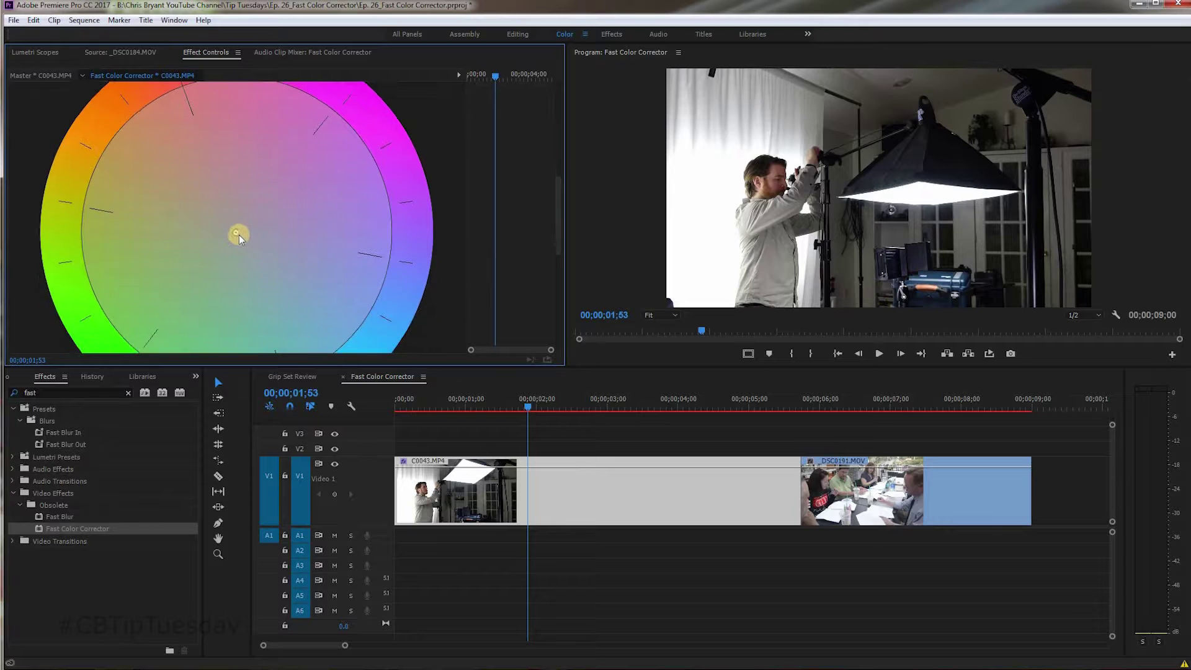
pyautogui.moveTo(236, 233); pyautogui.dragTo(253, 252)
pyautogui.moveTo(248, 236)
pyautogui.mouseDown()
pyautogui.moveTo(266, 262)
pyautogui.moveTo(248, 234)
pyautogui.mouseUp()
# Step: Expand the Saturation control and raise the first clip's saturation to about 118
pyautogui.scroll(-5, 296, 240)
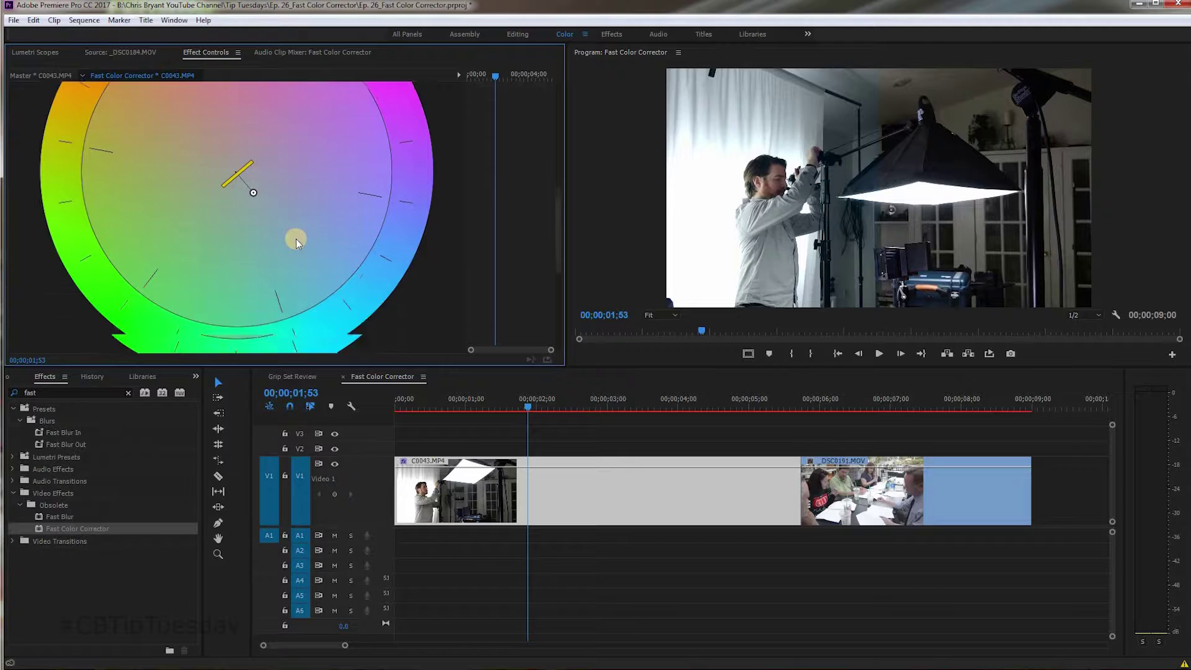
pyautogui.scroll(-3, 296, 239)
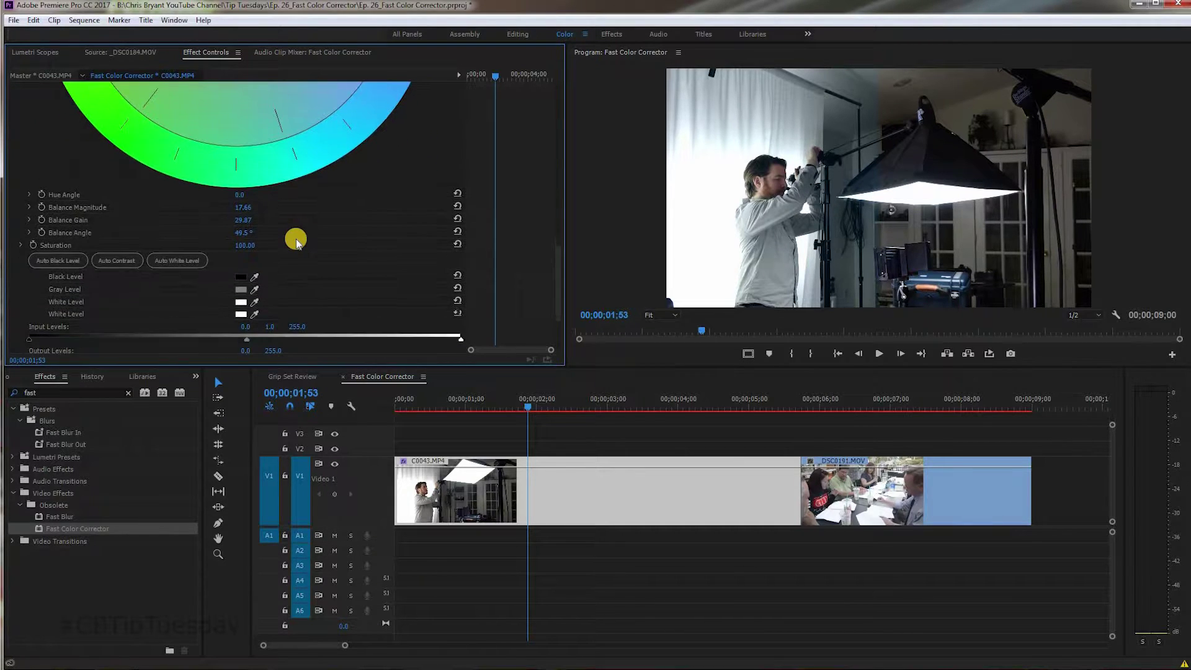
pyautogui.click(18, 244)
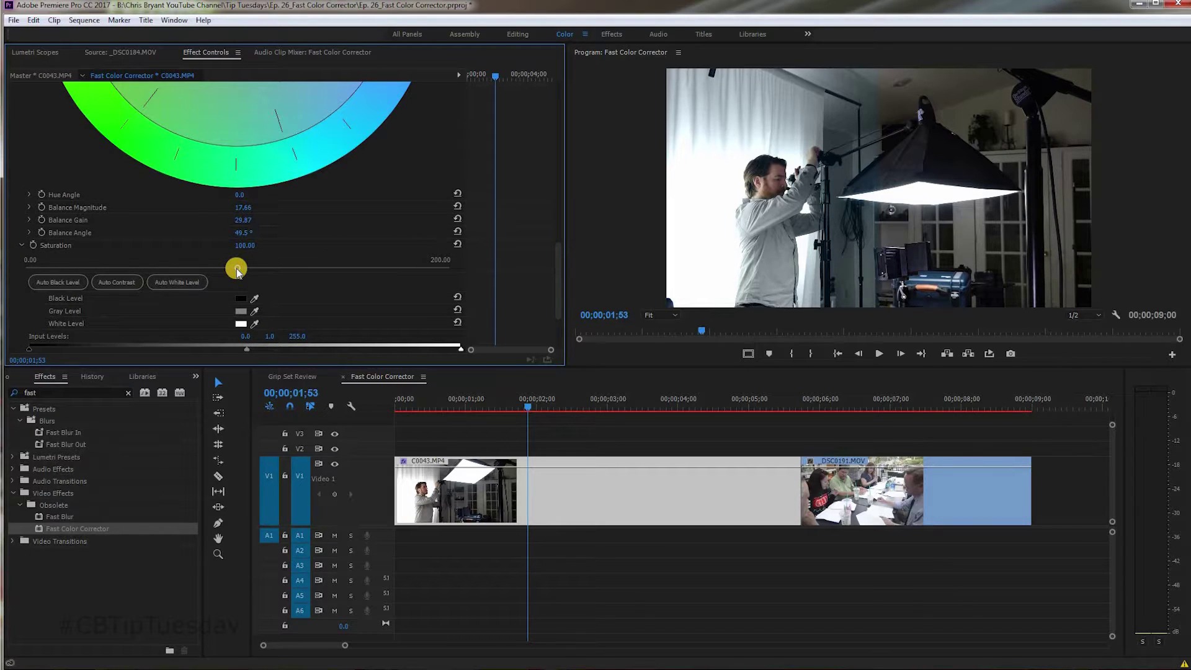
pyautogui.moveTo(237, 271); pyautogui.dragTo(276, 279)
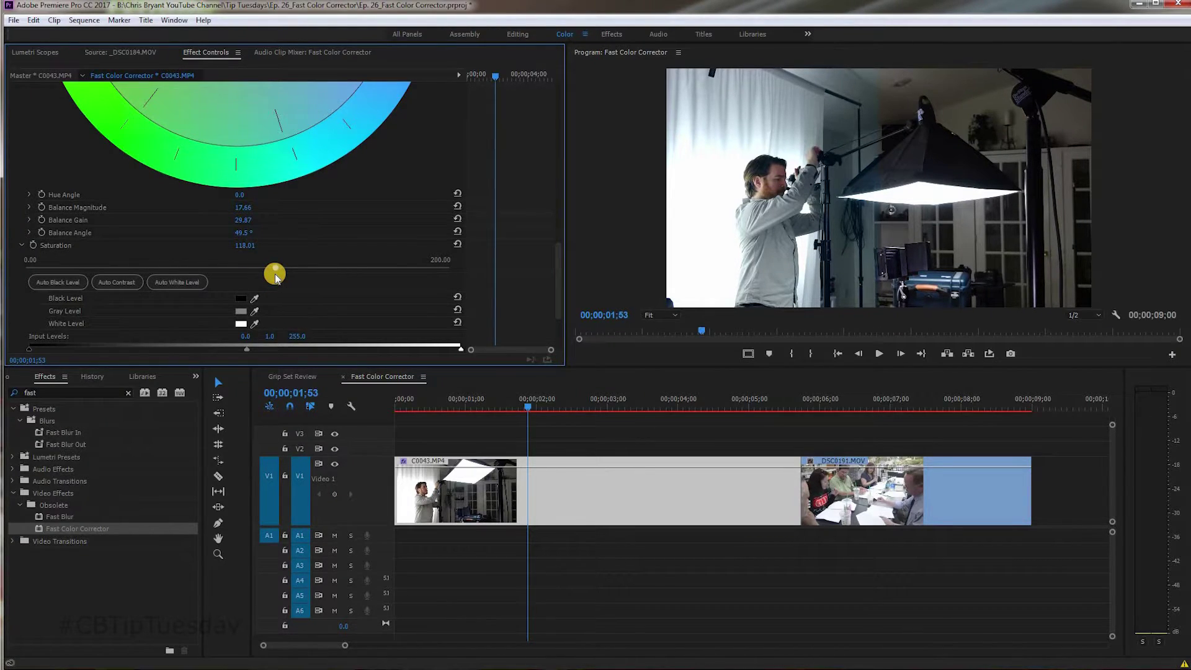
# Step: Raise the input black level to about 32.3 and turn off the split view
pyautogui.scroll(-4, 275, 277)
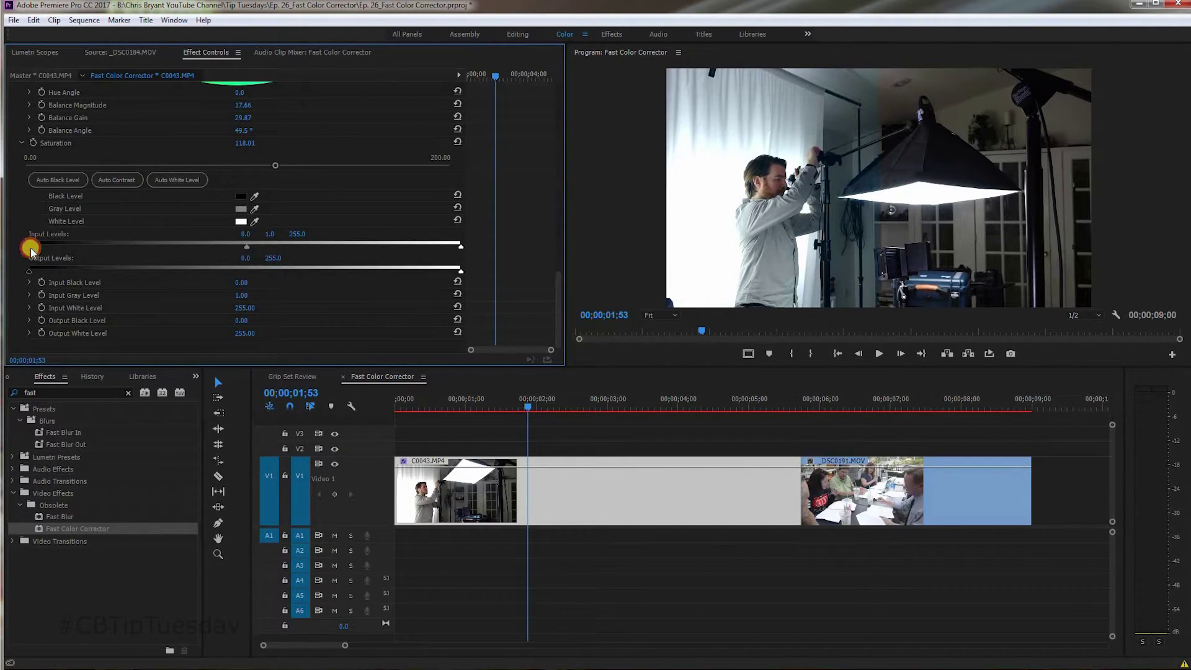
pyautogui.moveTo(31, 249); pyautogui.dragTo(78, 258)
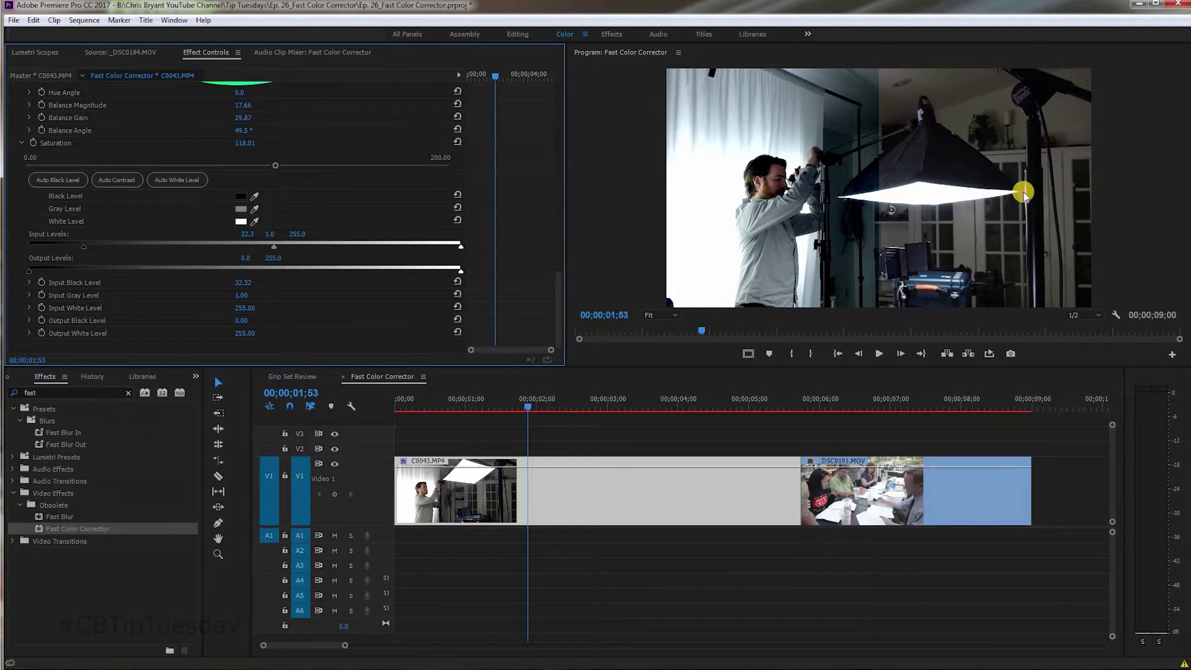
pyautogui.scroll(10, 250, 258)
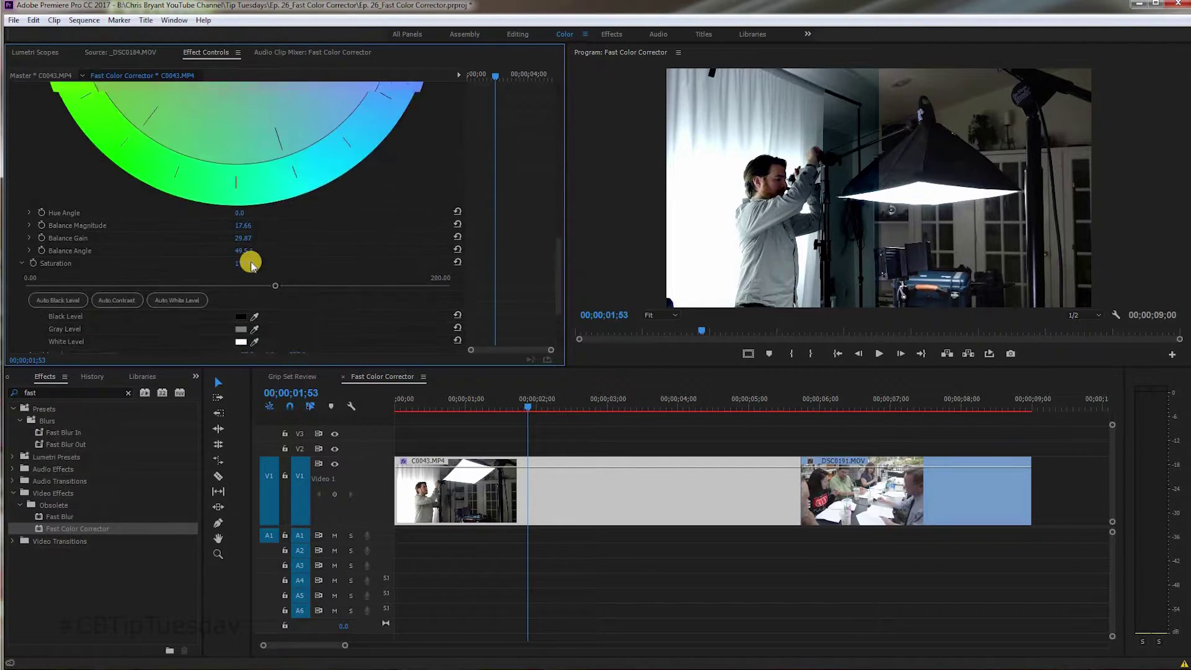
pyautogui.click(238, 133)
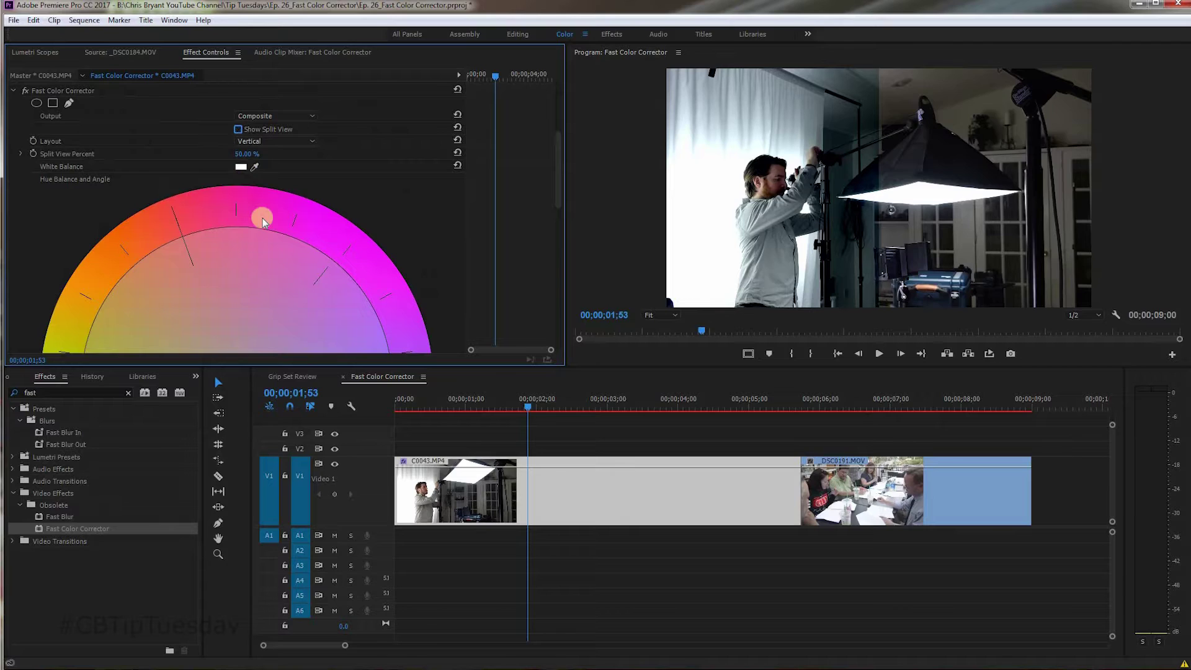
# Step: Set the input levels to about 24.5 for black and 230.5 for white
pyautogui.scroll(-10, 260, 217)
pyautogui.scroll(-1, 253, 244)
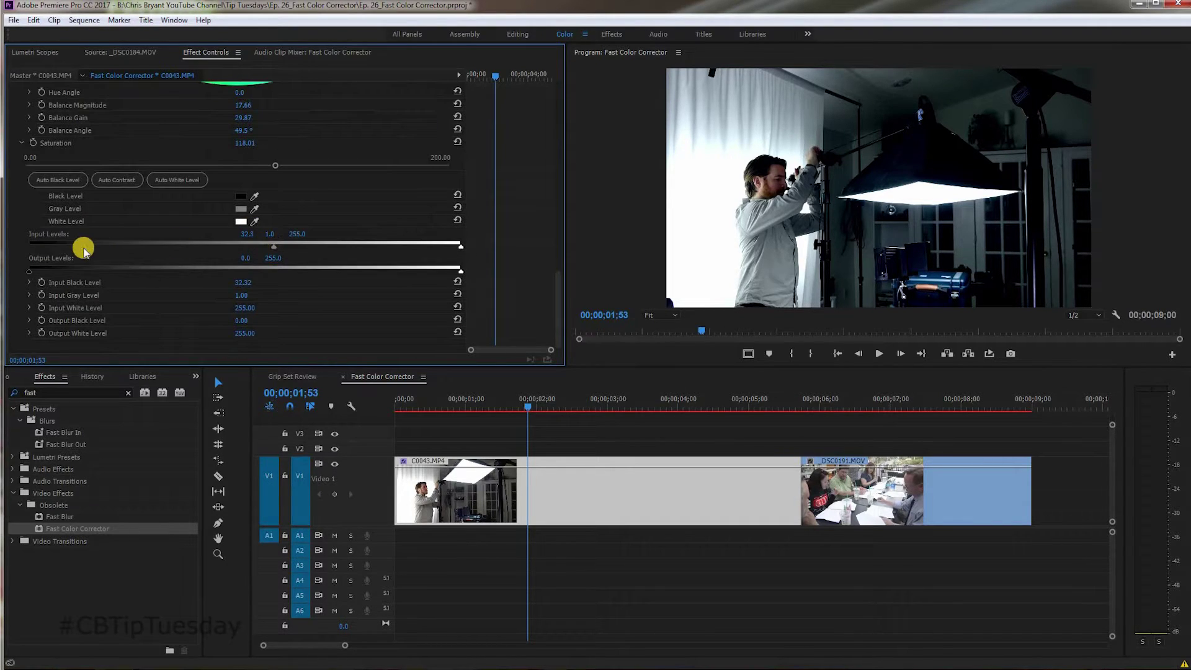
pyautogui.moveTo(74, 250); pyautogui.dragTo(79, 253)
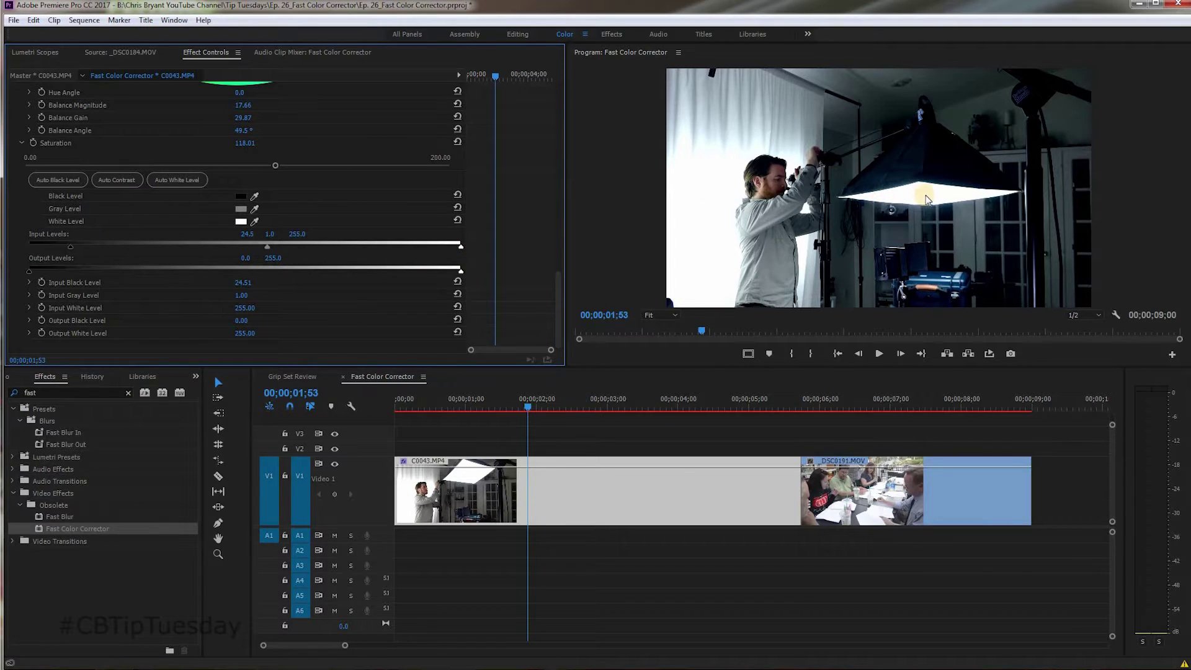
pyautogui.click(460, 250)
pyautogui.moveTo(460, 249); pyautogui.dragTo(418, 248)
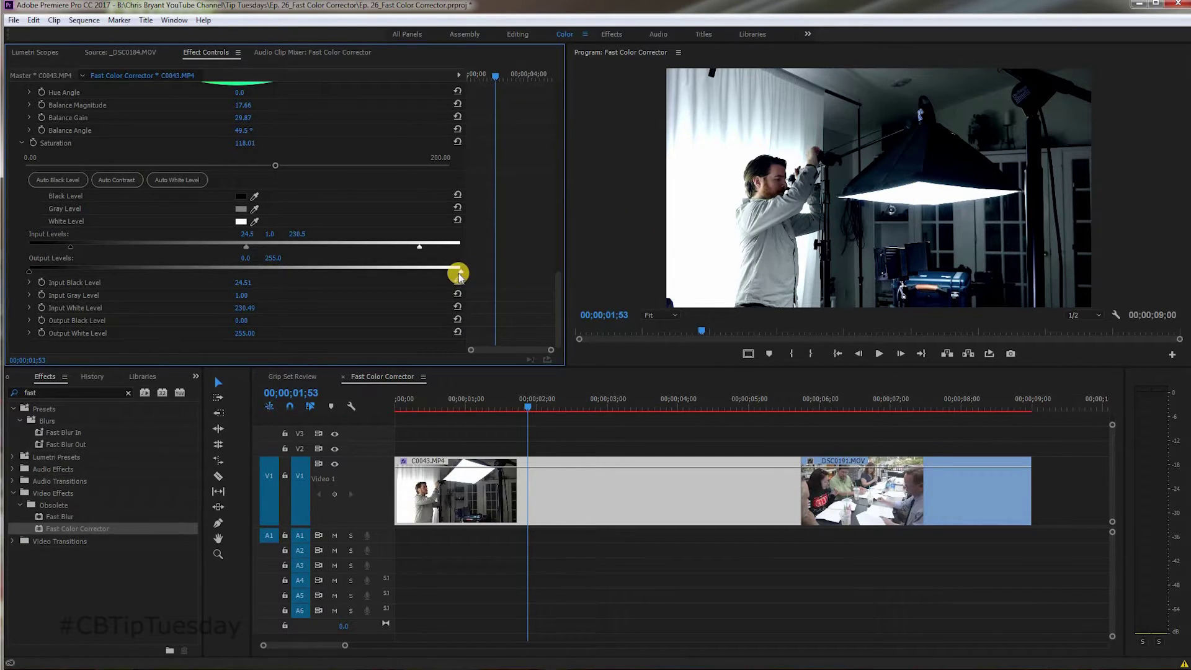
# Step: Set the output levels to about 4.6 for black and 222.3 for white
pyautogui.moveTo(460, 273); pyautogui.dragTo(424, 270)
pyautogui.moveTo(397, 268); pyautogui.dragTo(345, 267)
pyautogui.moveTo(417, 268)
pyautogui.mouseDown()
pyautogui.moveTo(374, 266)
pyautogui.moveTo(400, 269)
pyautogui.mouseUp()
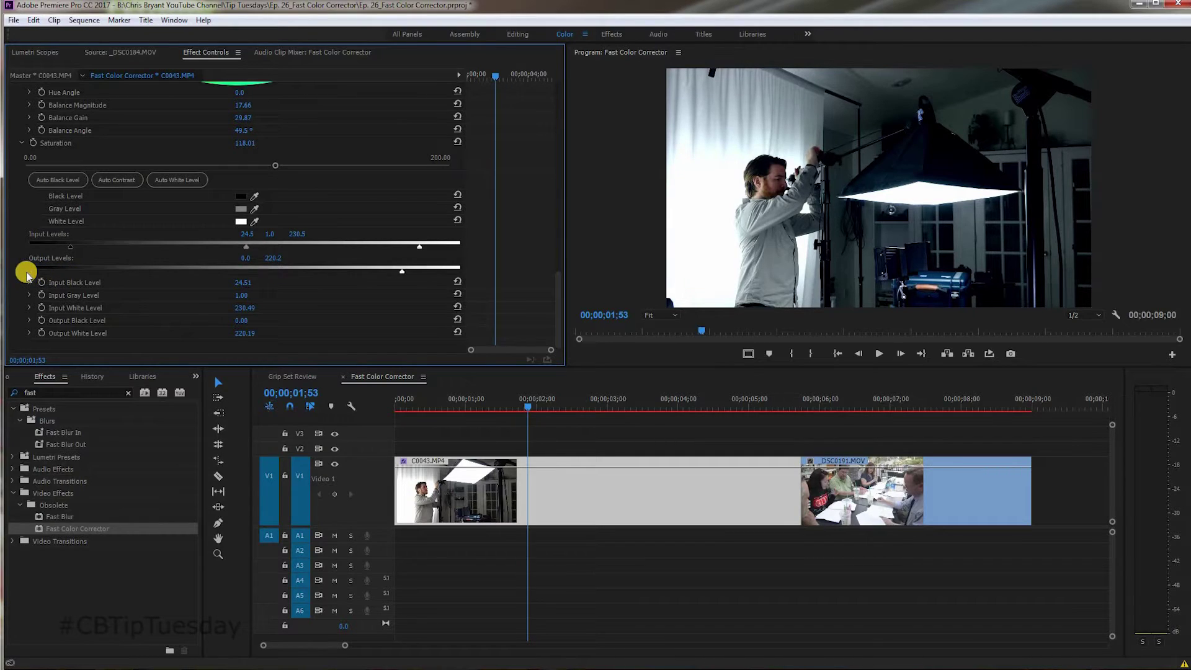
pyautogui.moveTo(29, 272); pyautogui.dragTo(69, 275)
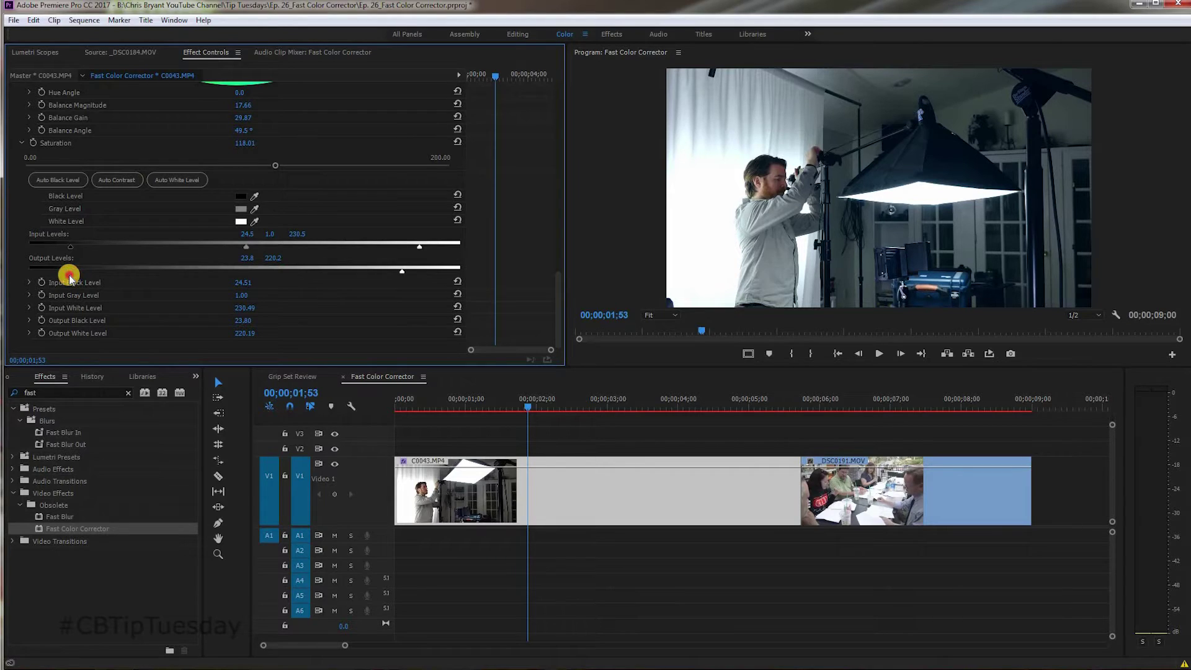
pyautogui.moveTo(69, 276); pyautogui.dragTo(26, 268)
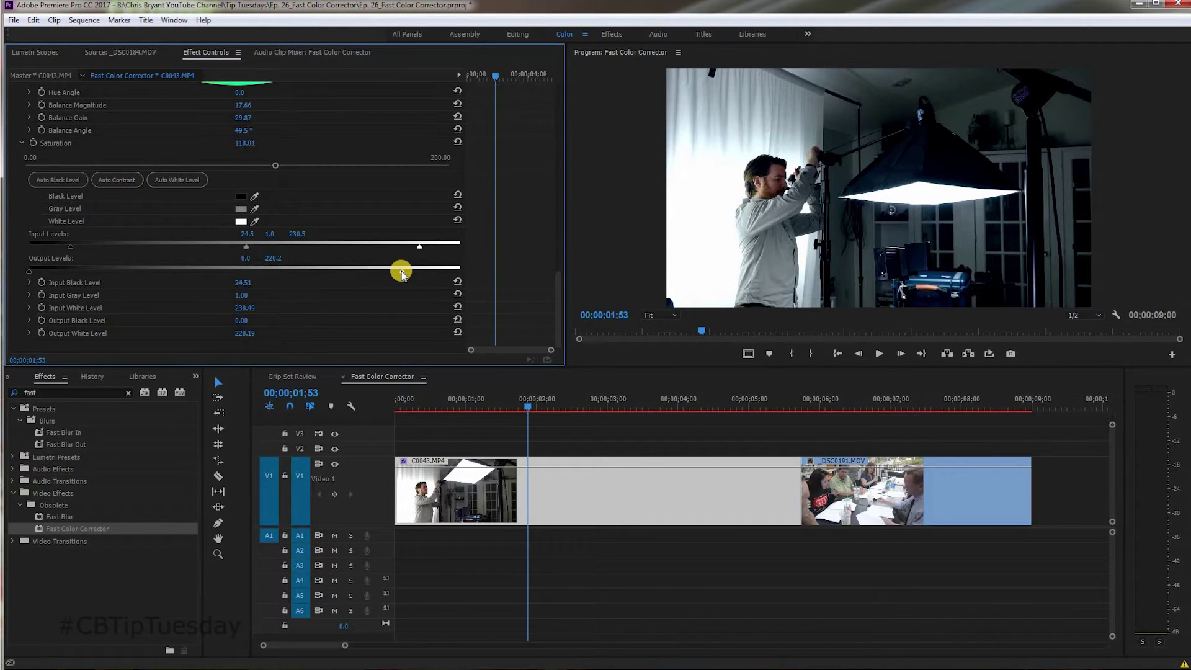
pyautogui.moveTo(396, 271)
pyautogui.mouseDown()
pyautogui.moveTo(432, 273)
pyautogui.moveTo(405, 273)
pyautogui.mouseUp()
pyautogui.moveTo(29, 270); pyautogui.dragTo(37, 271)
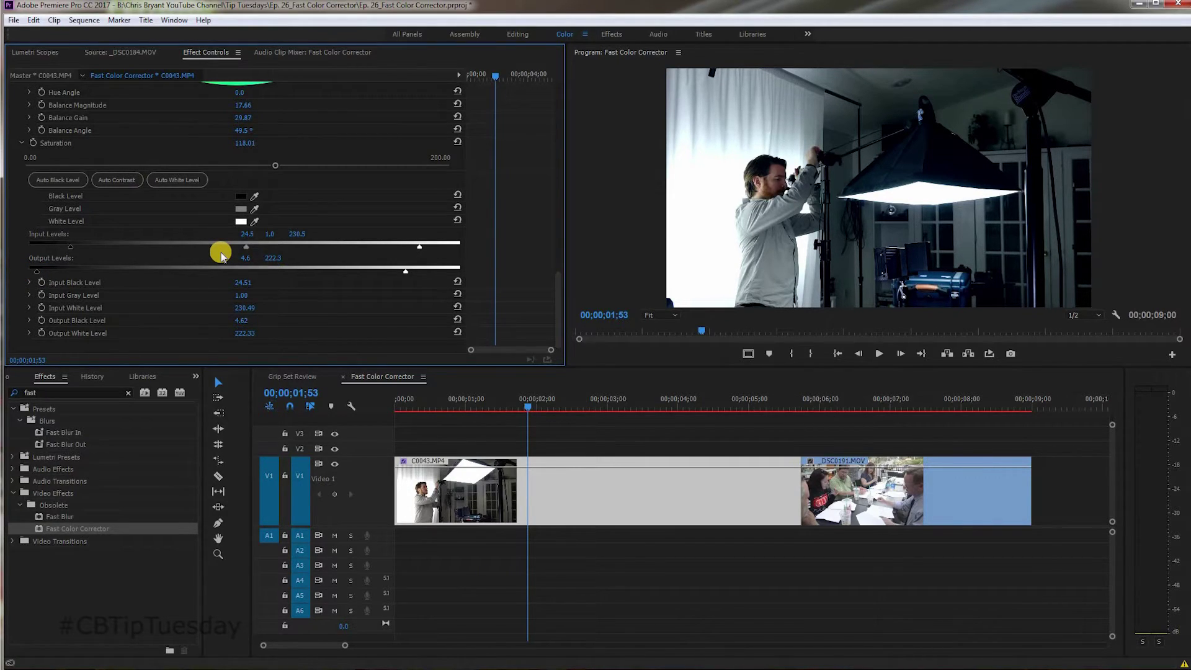
# Step: Compare the C0043.MP4 image with and without the Fast Color Corrector, leaving the effect enabled
pyautogui.scroll(5, 71, 174)
pyautogui.scroll(3, 32, 133)
pyautogui.click(27, 130)
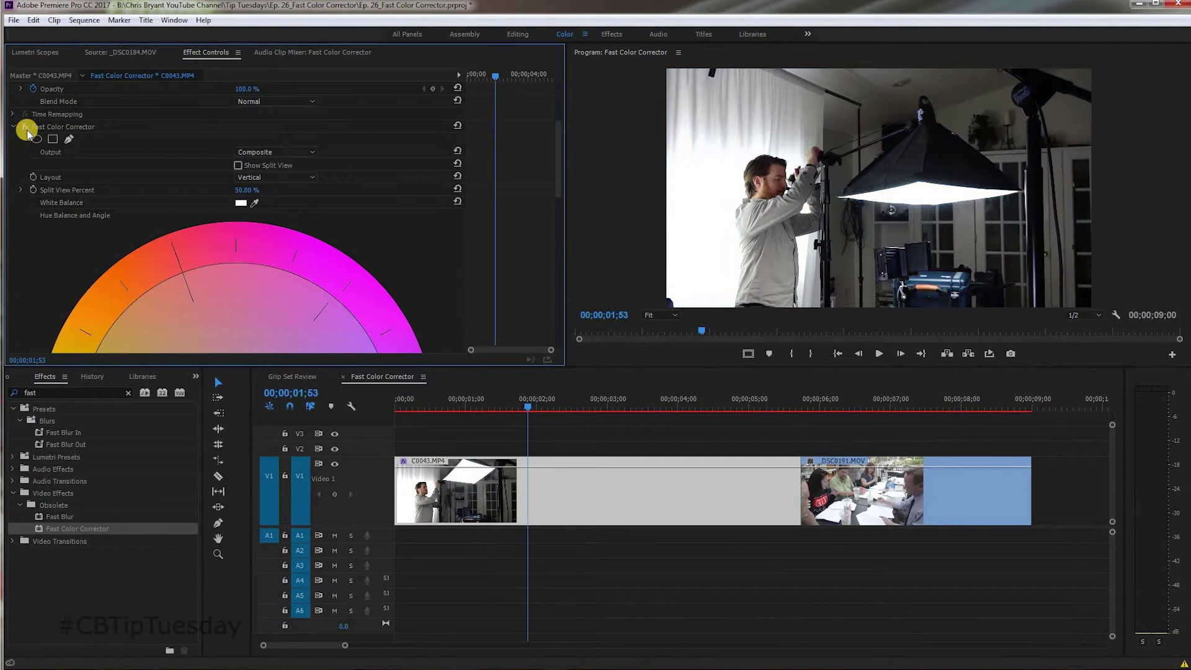
pyautogui.click(26, 128)
pyautogui.click(26, 127)
pyautogui.click(26, 128)
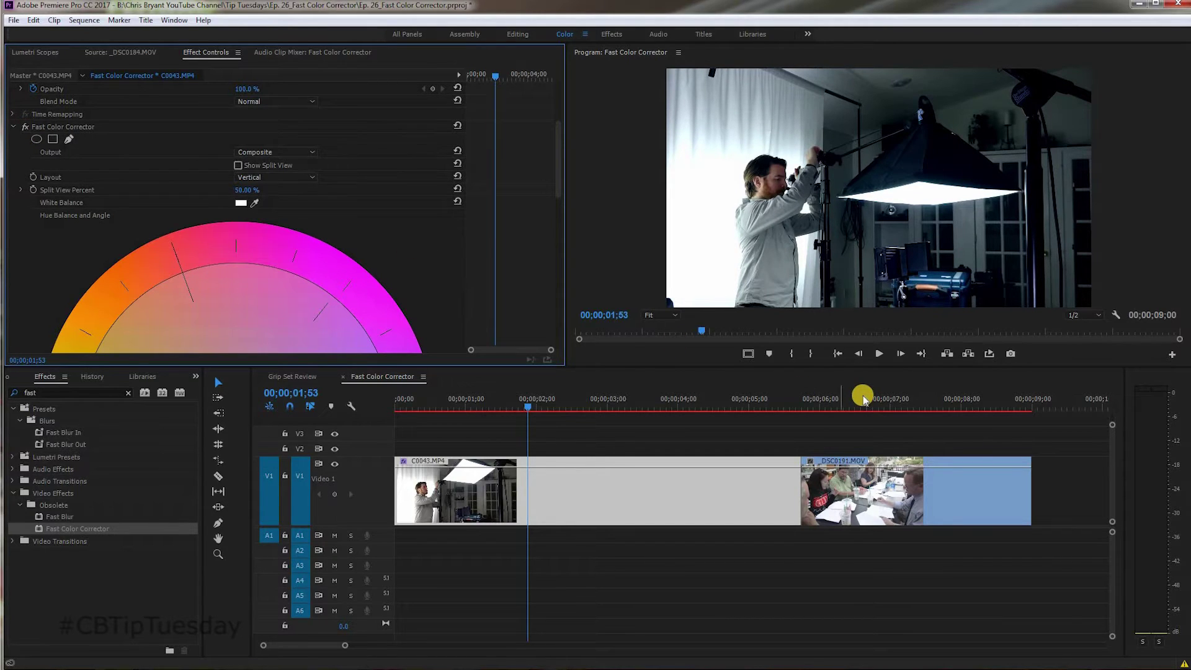
# Step: Apply Fast Color Corrector to the _DSC0191.MOV clip with the playhead at 00;00;07;15, and enlarge the preview area
pyautogui.moveTo(863, 397); pyautogui.dragTo(907, 399)
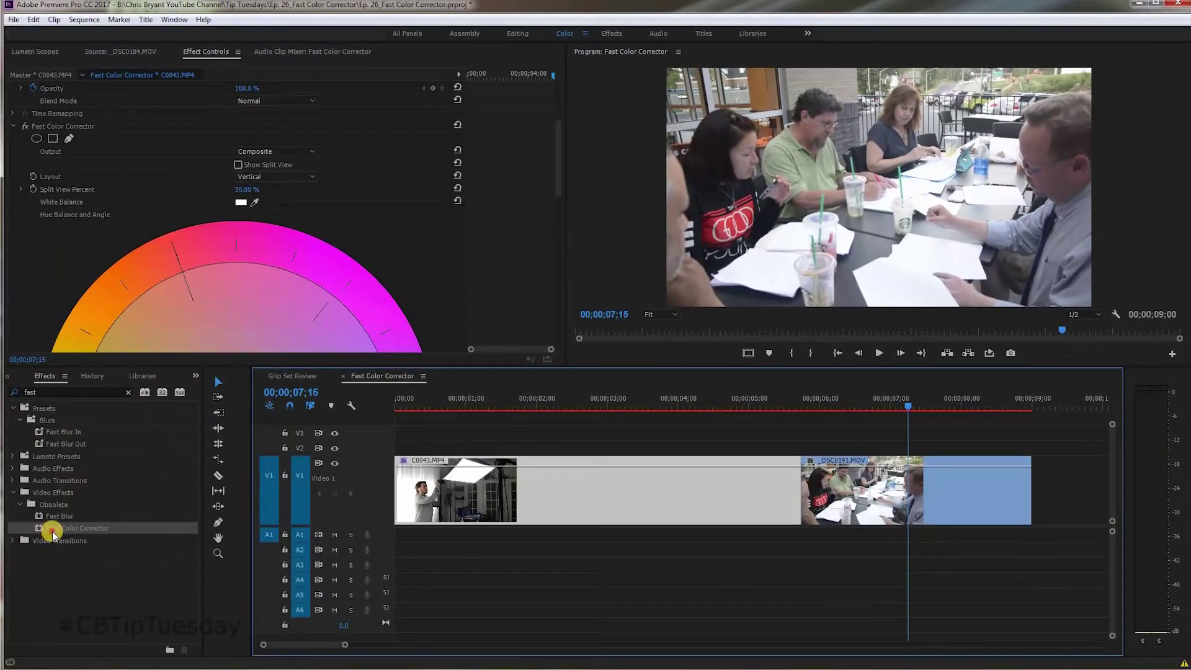
pyautogui.moveTo(19, 558); pyautogui.dragTo(835, 482)
pyautogui.moveTo(705, 367); pyautogui.dragTo(697, 430)
# Step: Sample the white paper on the table for white balance and set the second clip's saturation to 135
pyautogui.click(254, 341)
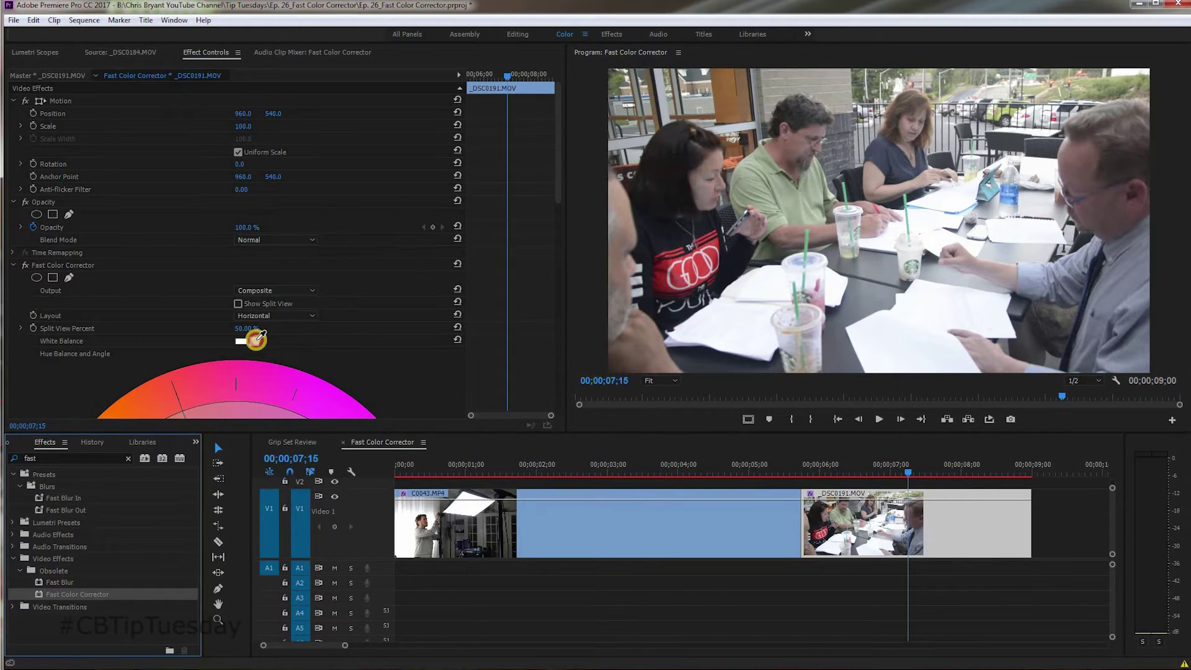
pyautogui.click(918, 304)
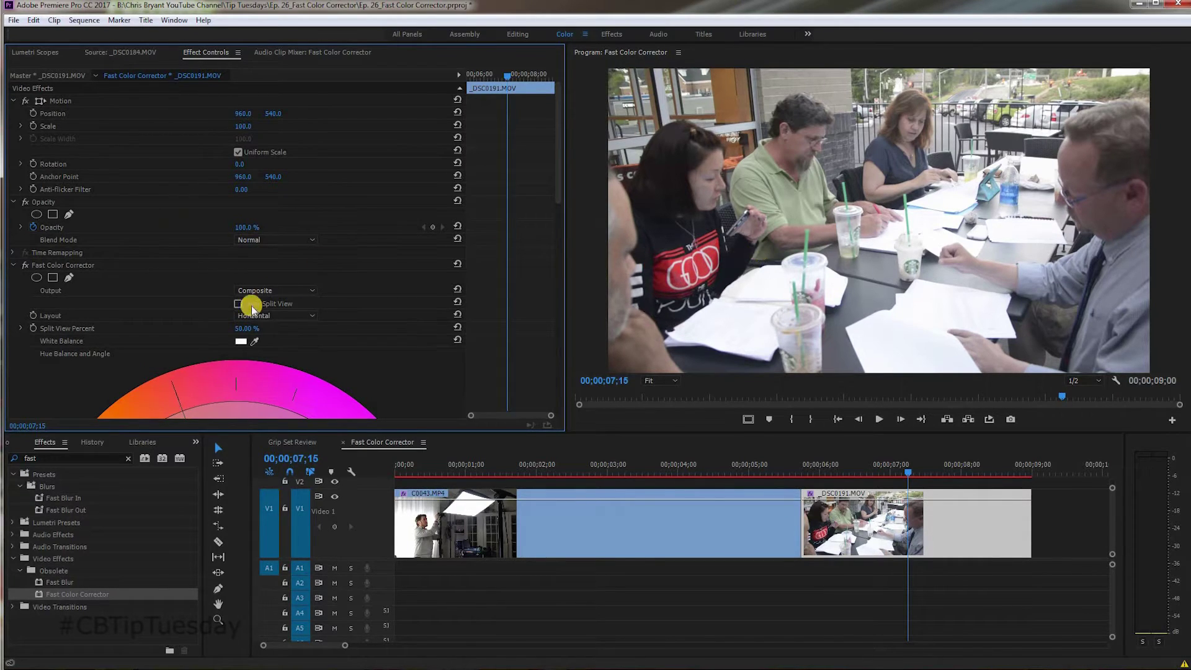
pyautogui.scroll(-10, 168, 323)
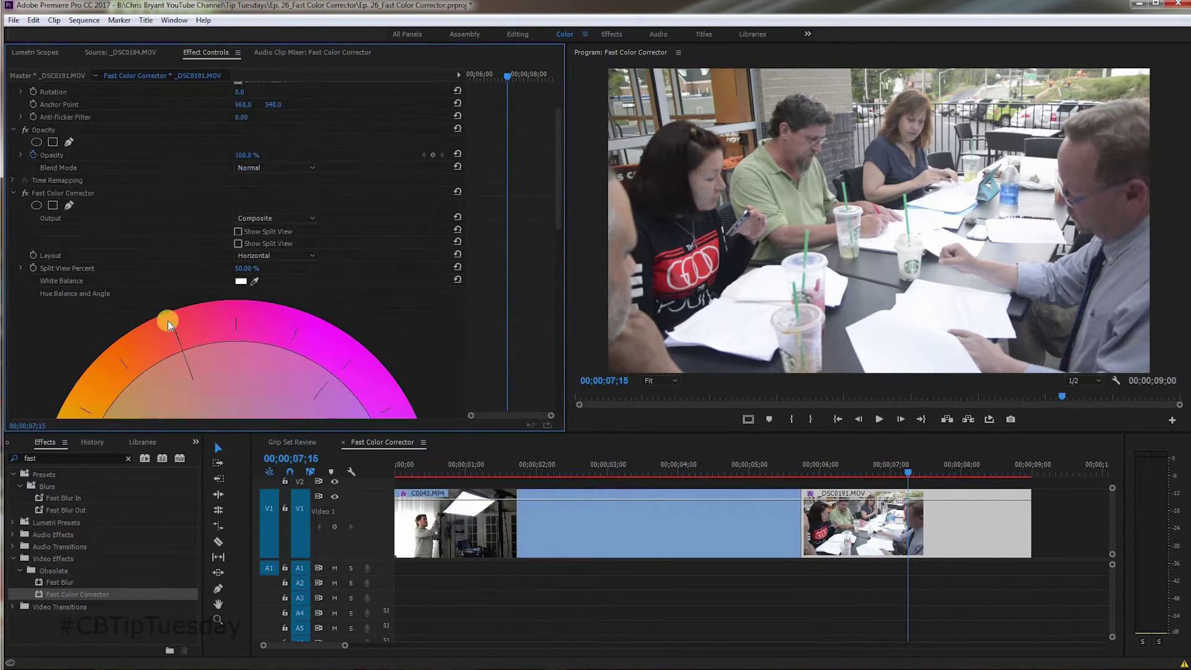
pyautogui.scroll(-1, 54, 288)
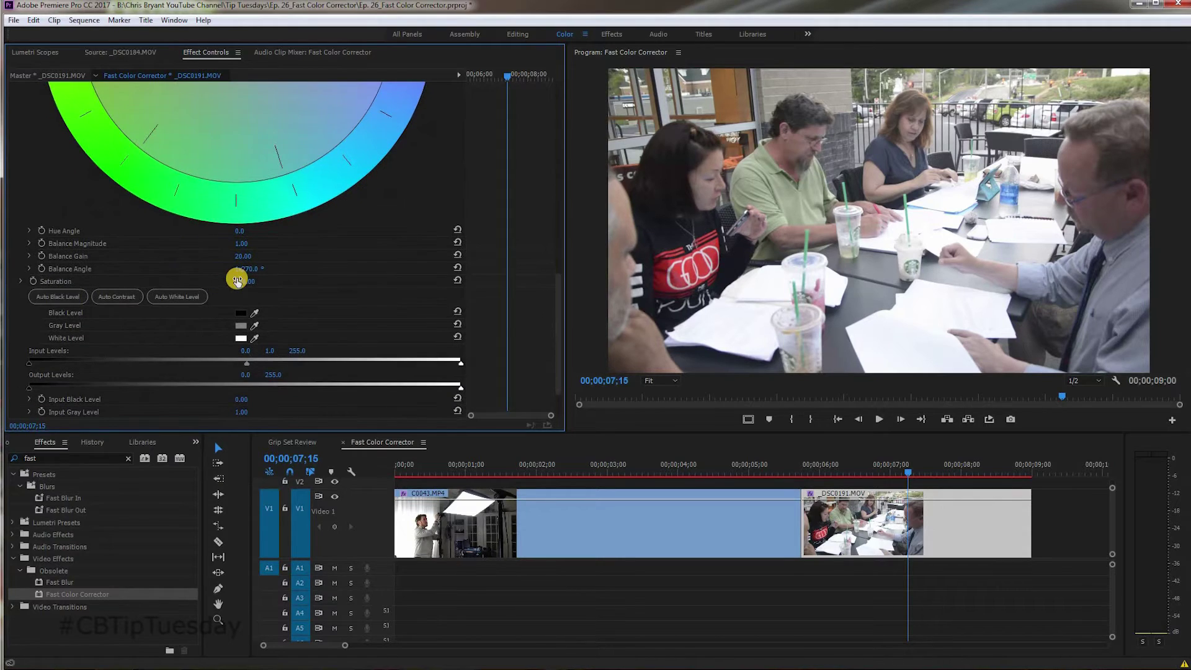
pyautogui.click(247, 283)
pyautogui.moveTo(246, 283); pyautogui.dragTo(276, 281)
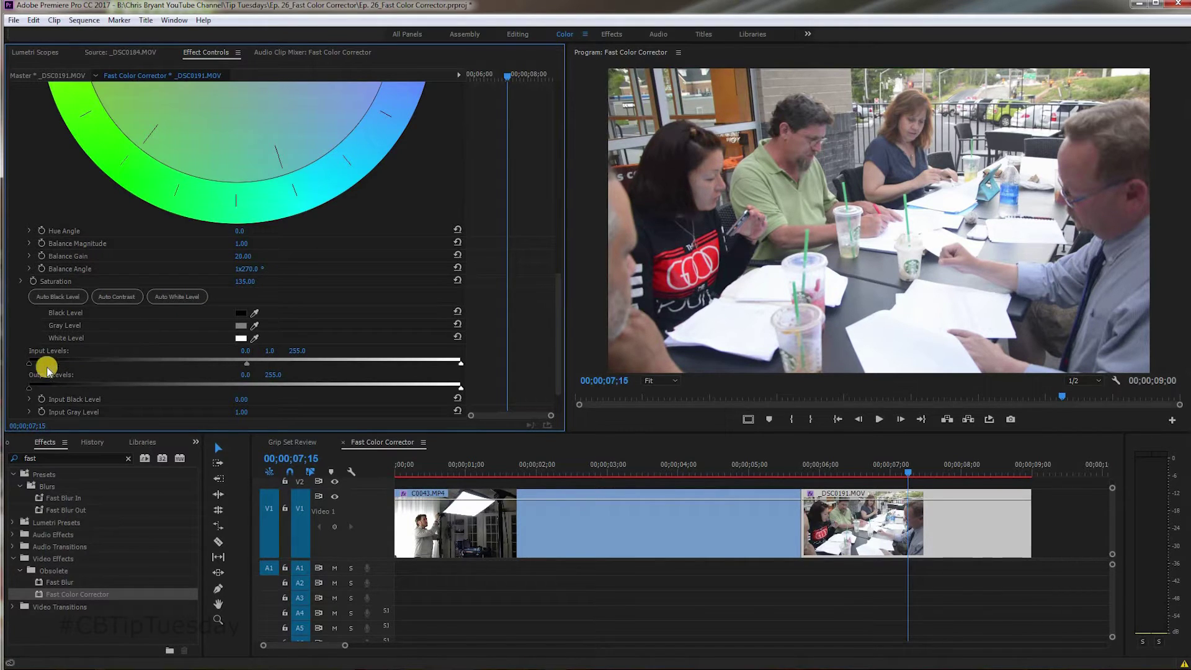
# Step: Raise the second clip's input black level to about 22.4 and lower its output white level
pyautogui.moveTo(29, 366); pyautogui.dragTo(67, 371)
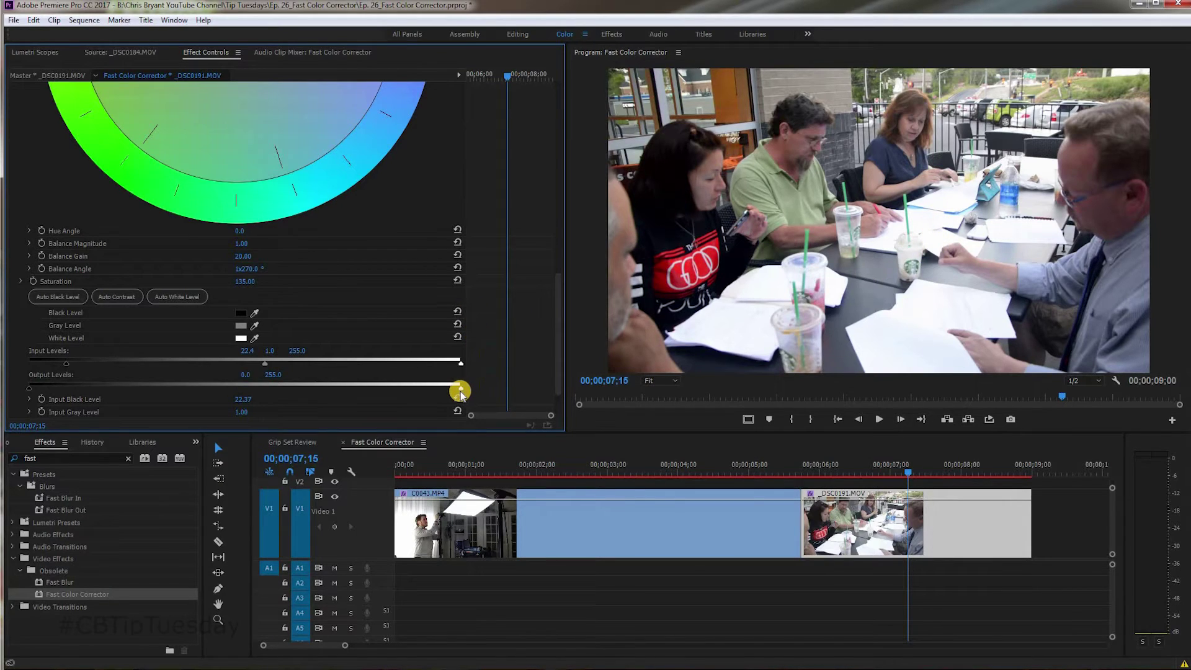
pyautogui.moveTo(462, 390); pyautogui.dragTo(391, 380)
# Step: Compare the _DSC0191.MOV image with and without the Fast Color Corrector, leaving the effect enabled
pyautogui.scroll(5, 242, 303)
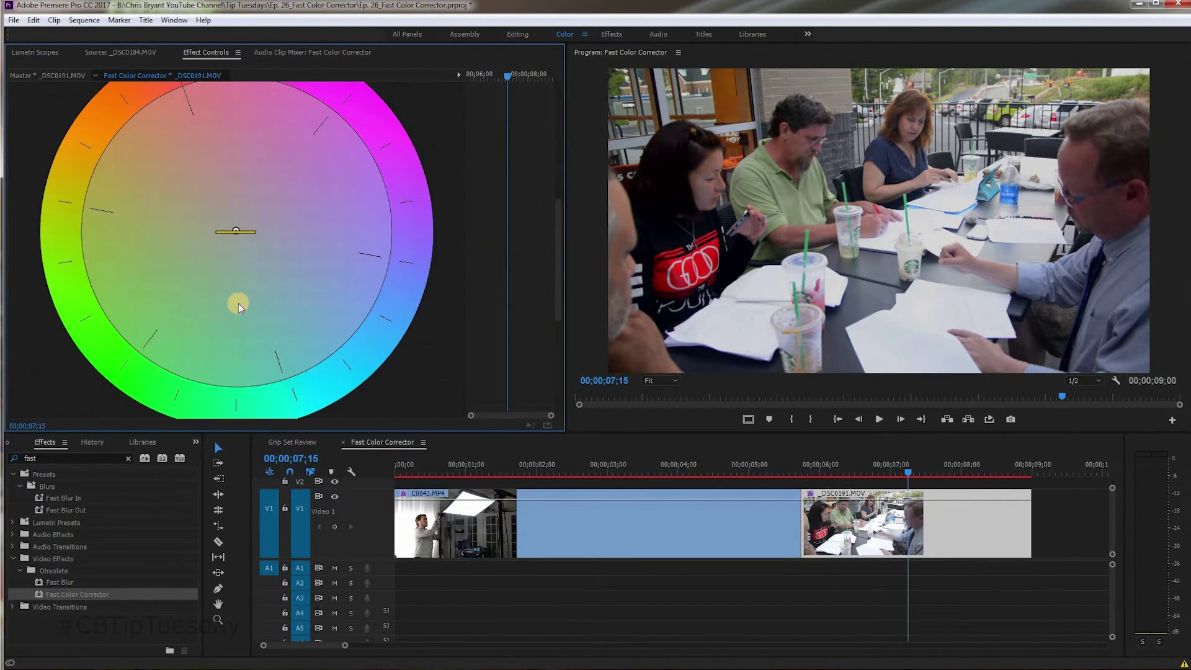
pyautogui.scroll(8, 239, 306)
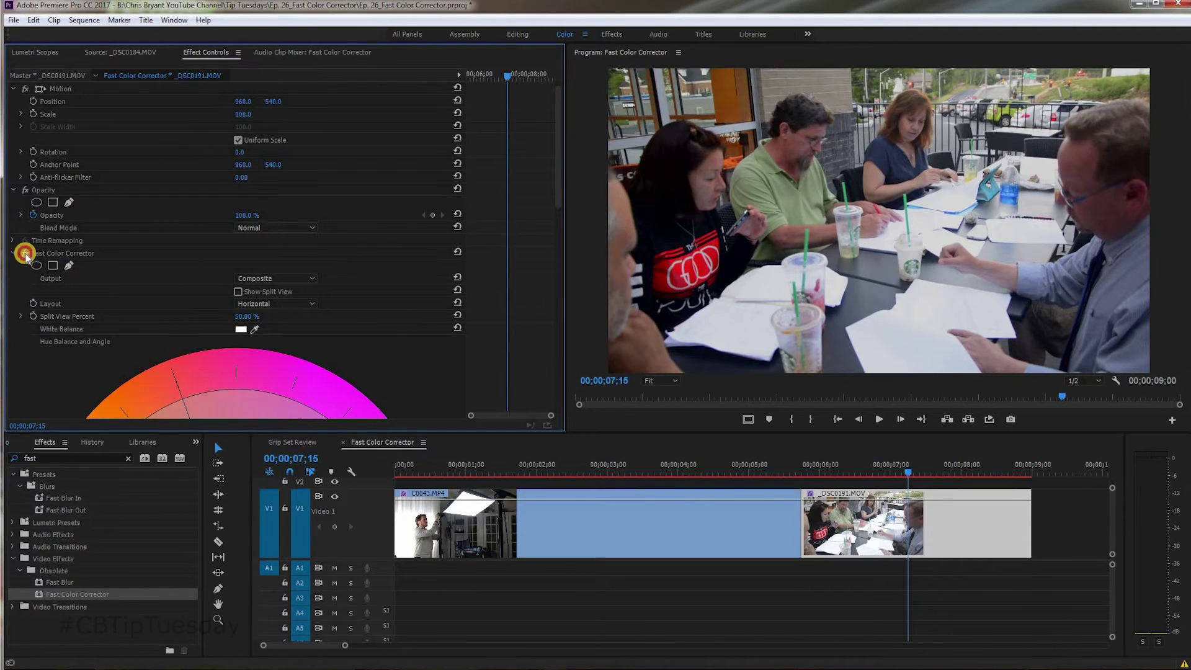
pyautogui.click(25, 254)
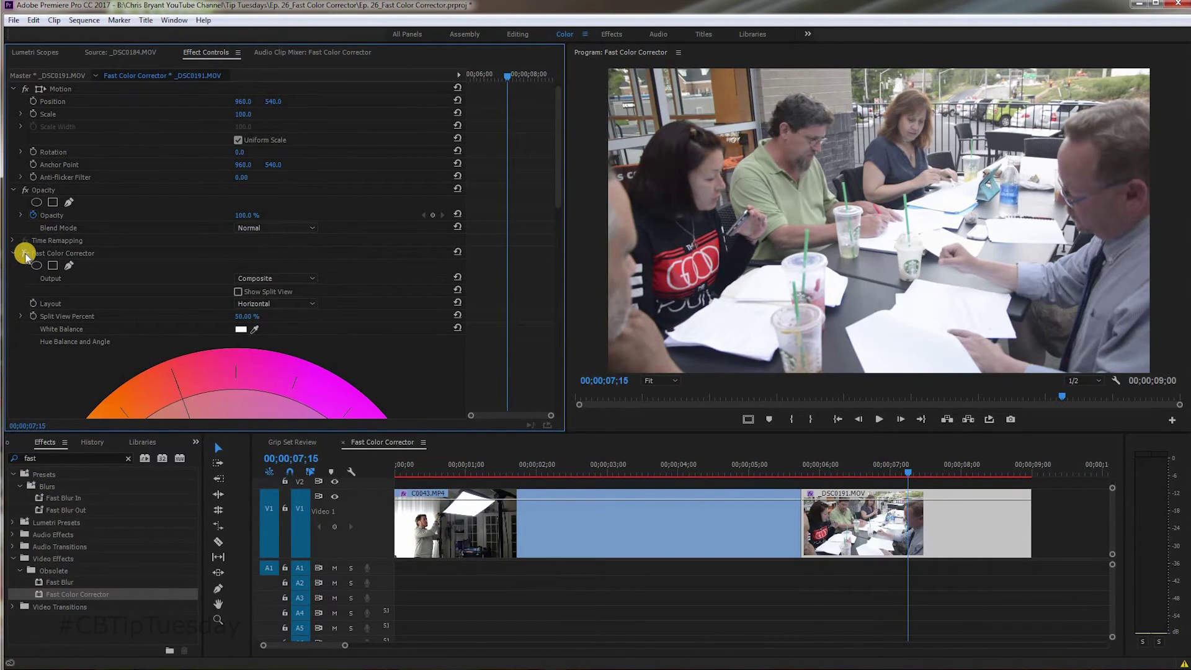
pyautogui.click(25, 253)
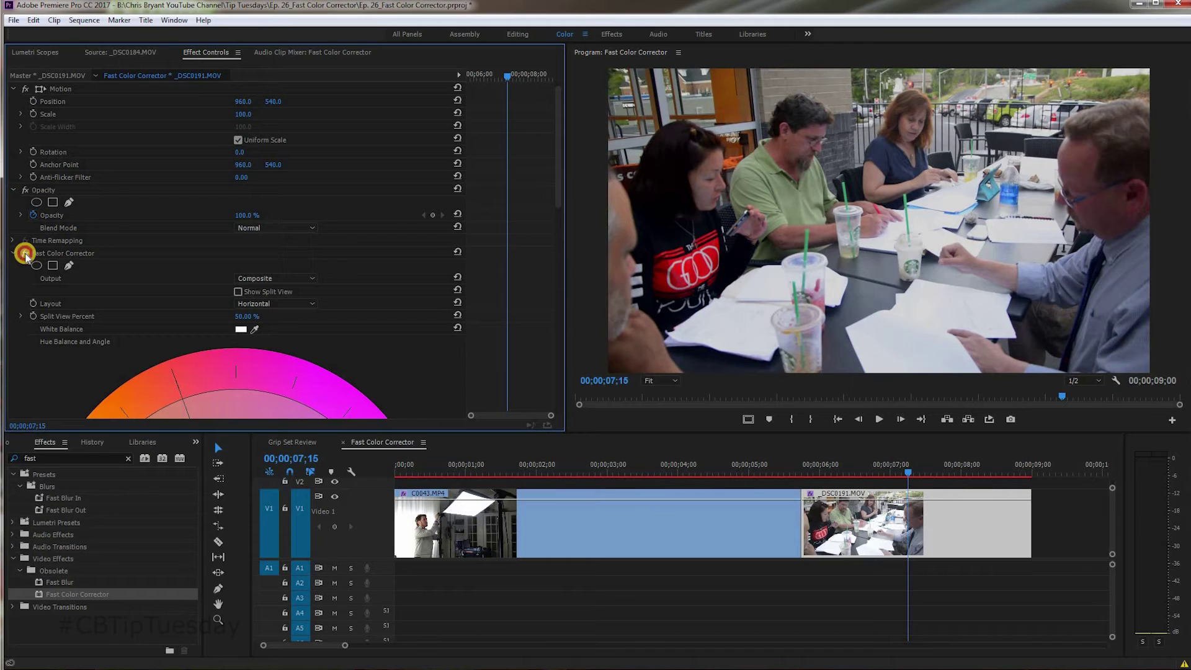
# Step: Recheck the second clip without the colour correction, and set its input black level to about 11 and output white level to about 218.4
pyautogui.click(25, 254)
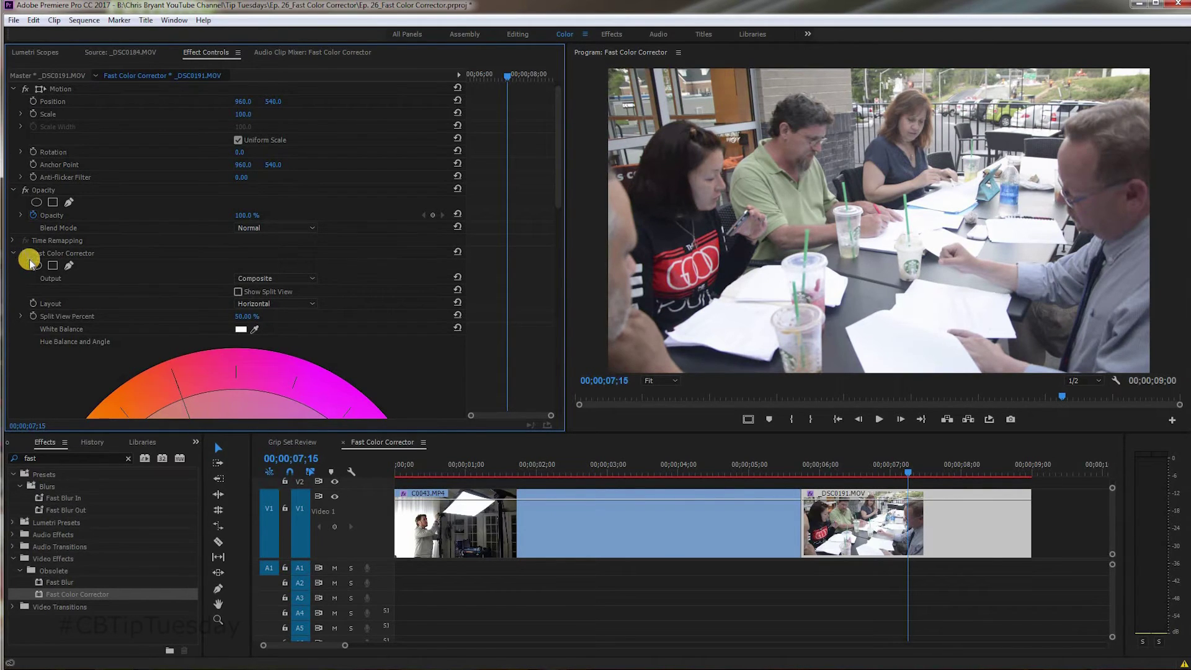
pyautogui.click(25, 253)
pyautogui.scroll(-10, 186, 332)
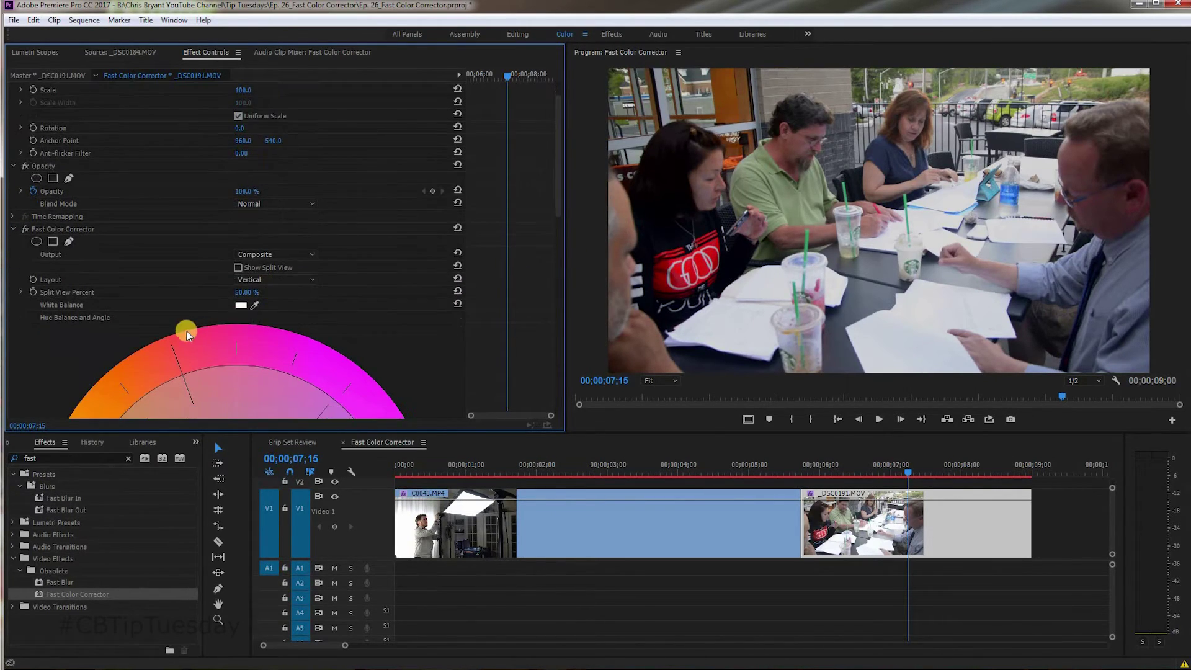
pyautogui.moveTo(64, 357); pyautogui.dragTo(47, 353)
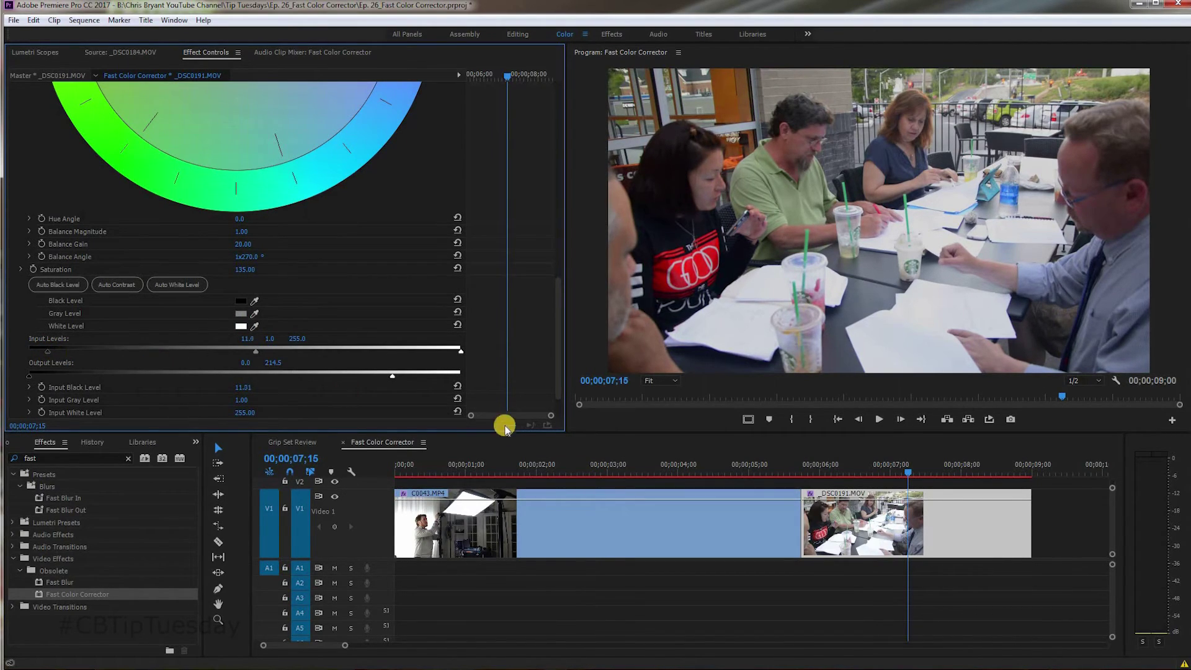
pyautogui.moveTo(395, 383); pyautogui.dragTo(397, 380)
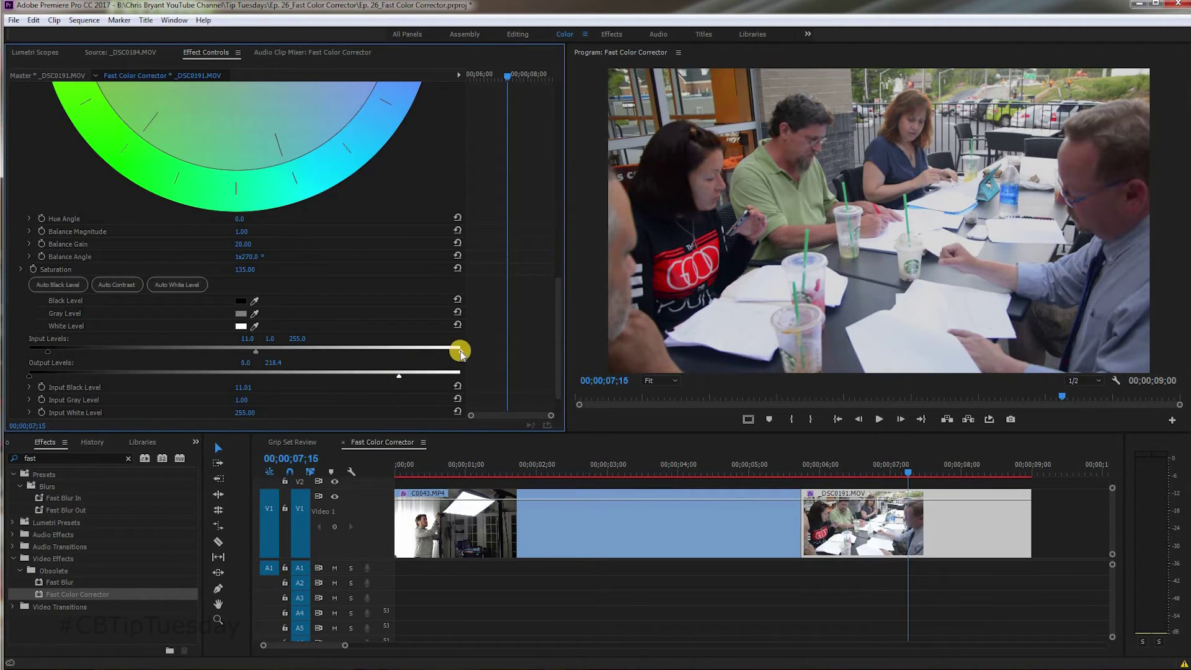
pyautogui.moveTo(461, 353); pyautogui.dragTo(493, 348)
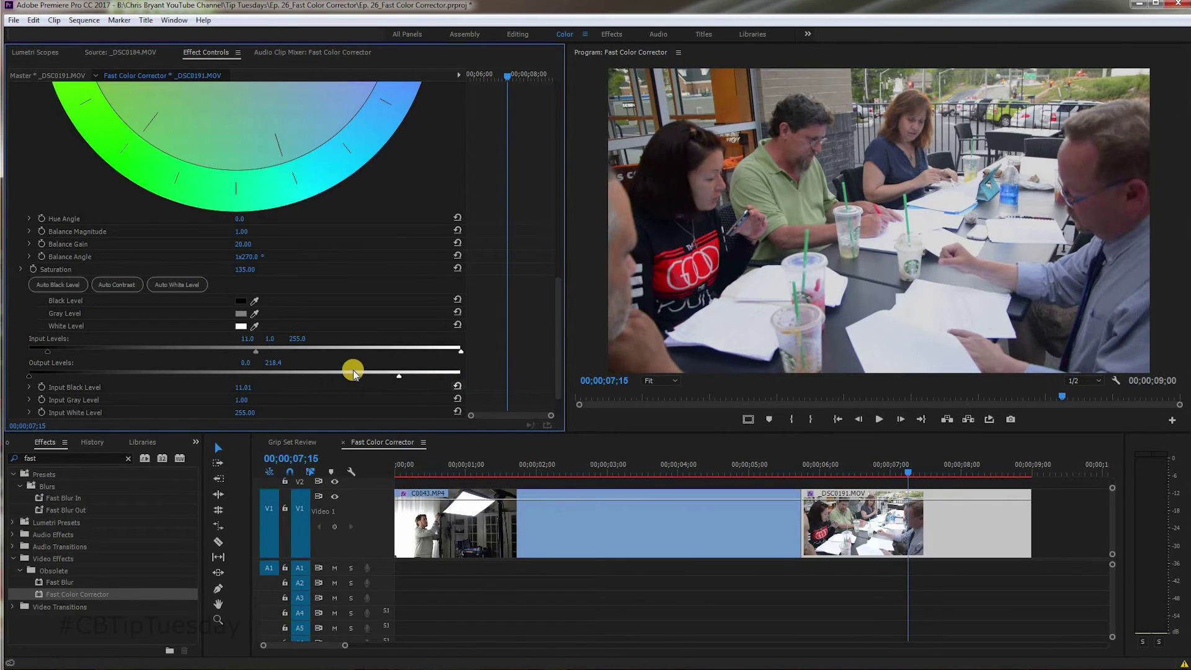
# Step: Turn on the Fast Color Corrector's split view for a before-and-after comparison and slightly increase its split view percentage
pyautogui.scroll(10, 354, 372)
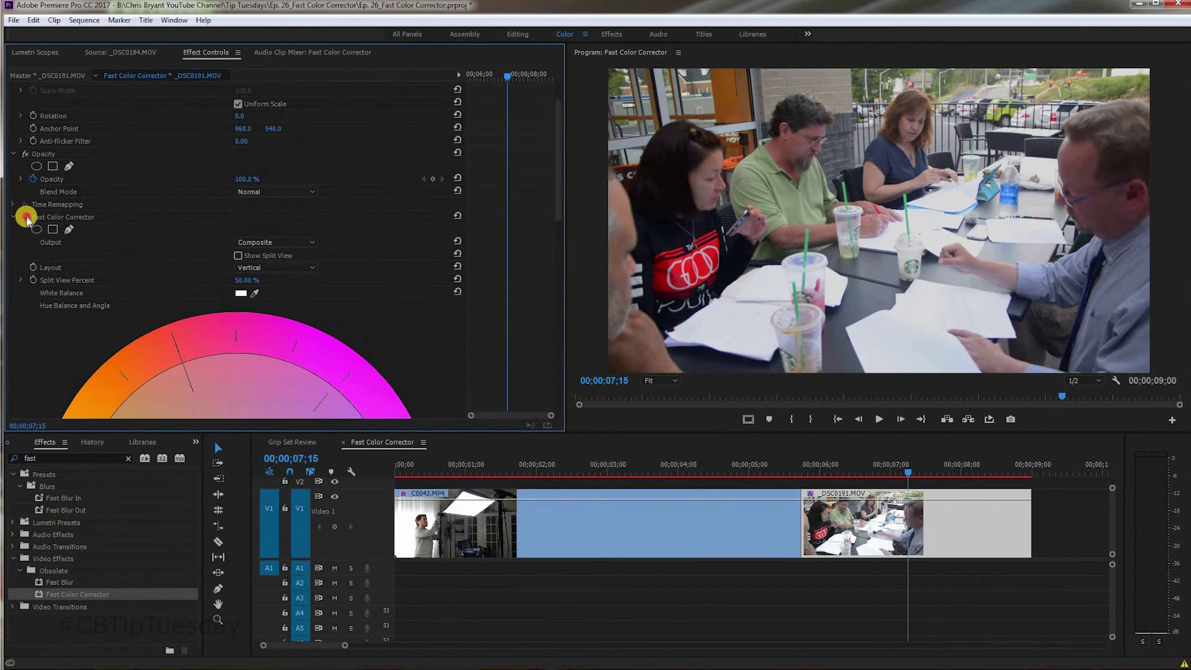
pyautogui.click(24, 215)
pyautogui.click(248, 256)
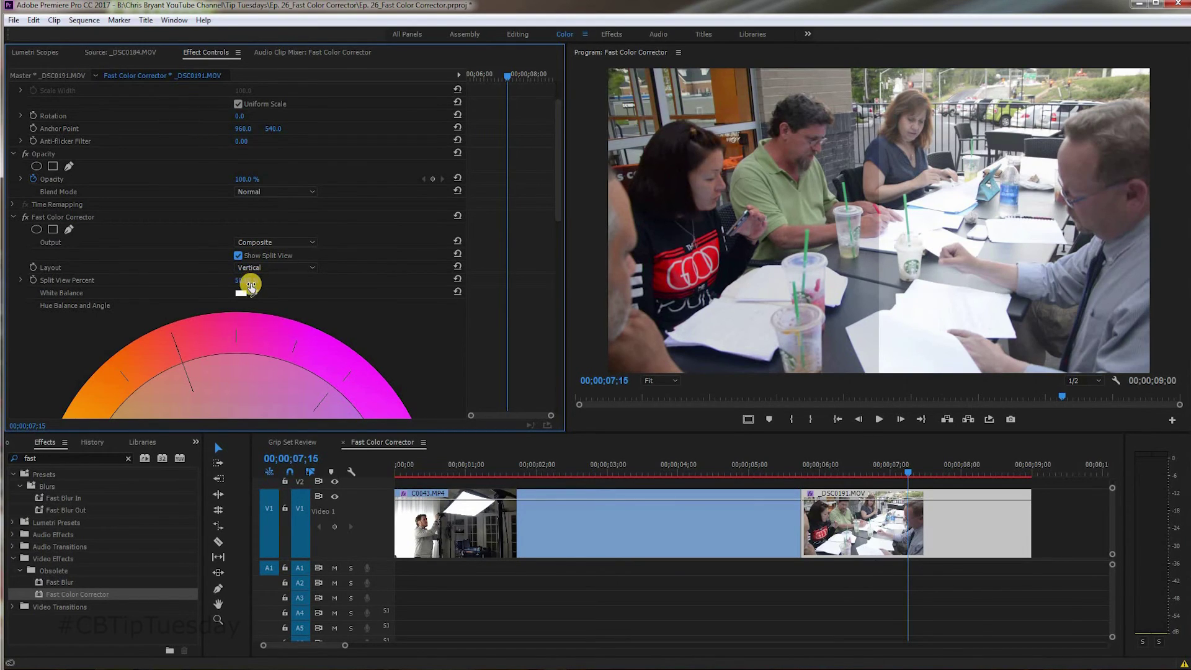
pyautogui.moveTo(238, 280)
pyautogui.mouseDown()
pyautogui.moveTo(284, 280)
pyautogui.moveTo(218, 280)
pyautogui.moveTo(271, 280)
pyautogui.moveTo(229, 279)
pyautogui.moveTo(249, 278)
pyautogui.mouseUp()
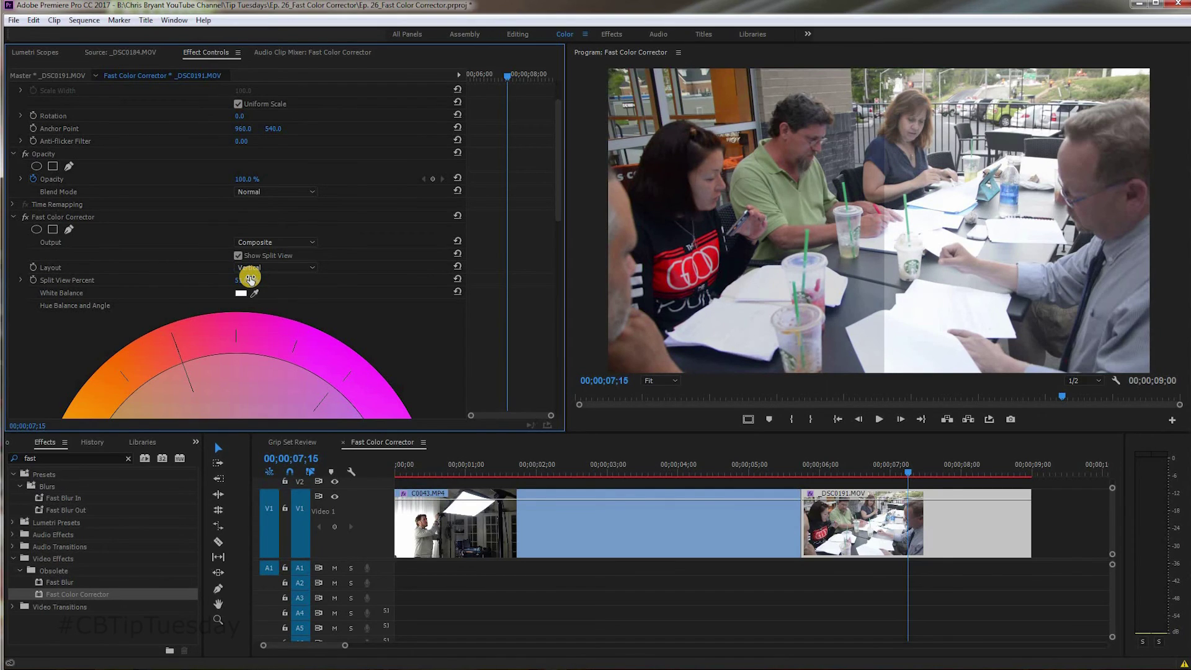